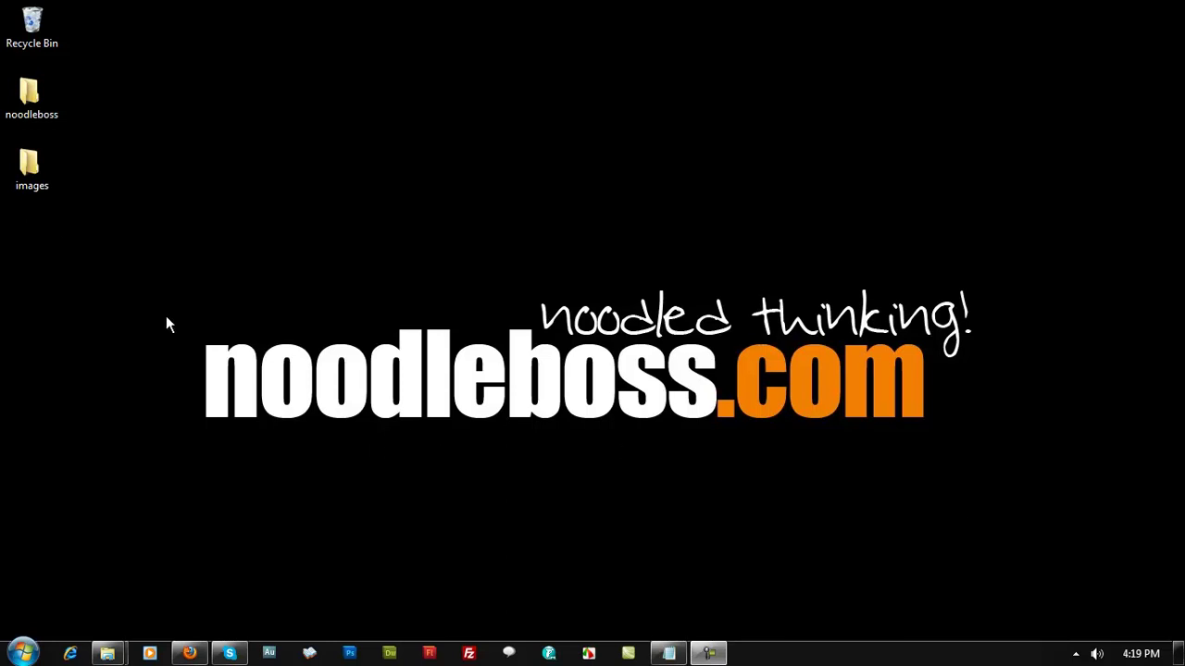
Open the images folder and view DSC_1571_cropped.jpg full size in Photo Viewer
{"action": "double_click", "coordinate": [30, 172]}
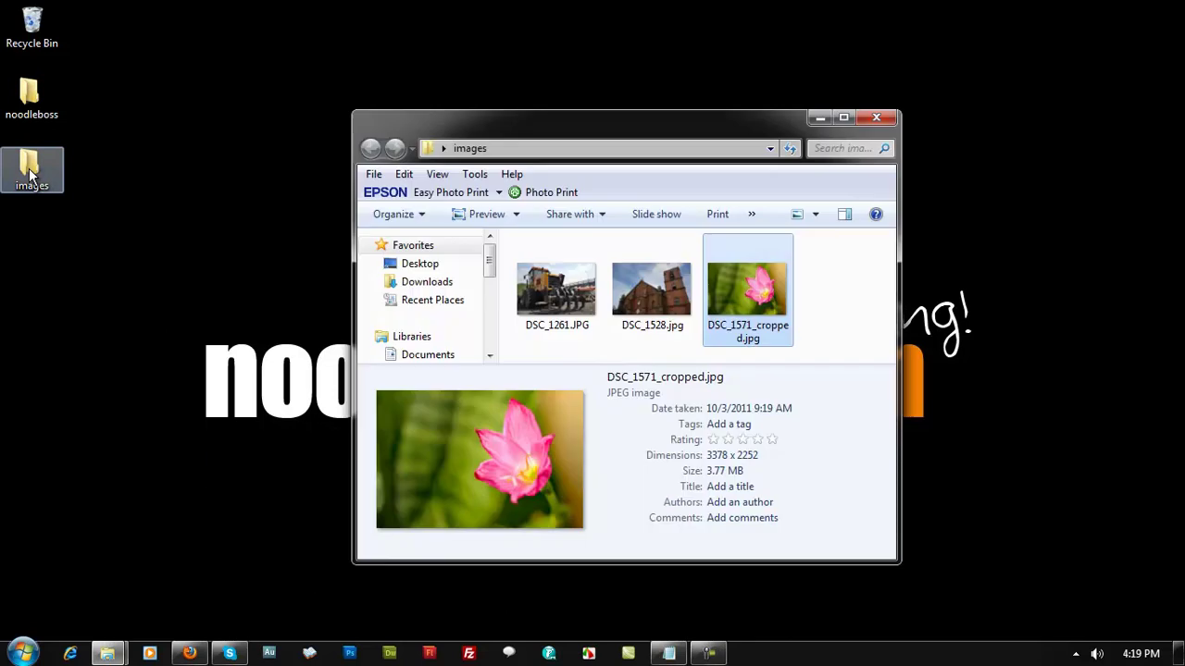
{"action": "left_click_drag", "start_coordinate": [670, 130], "coordinate": [611, 120]}
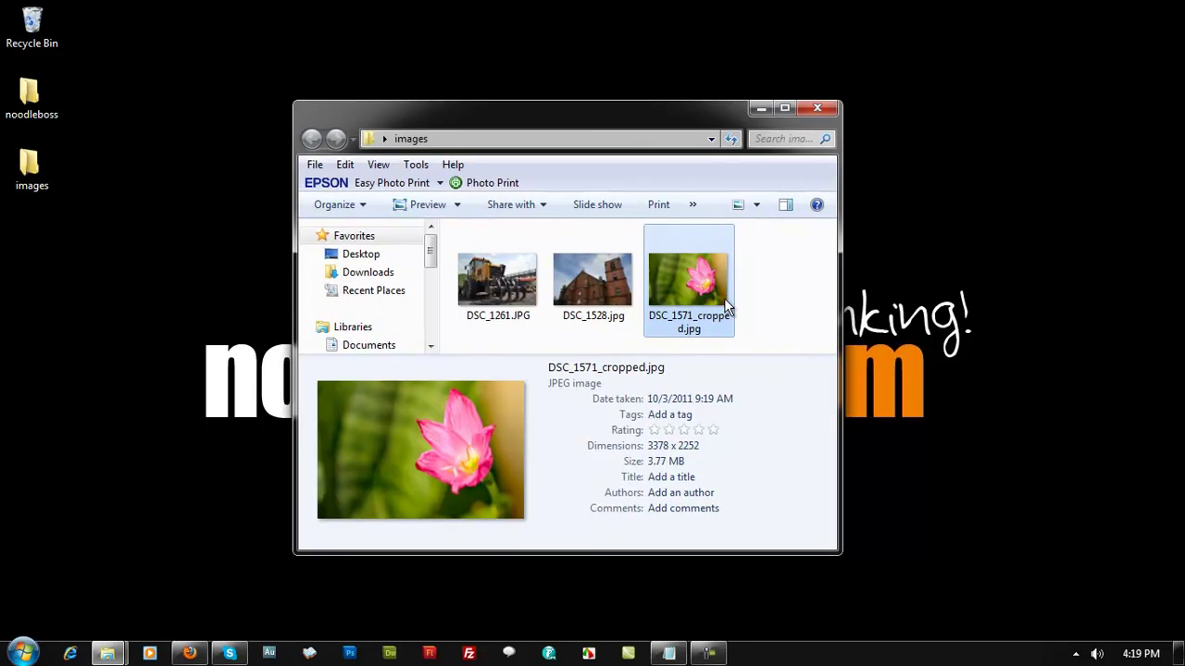
{"action": "left_click", "coordinate": [754, 299]}
{"action": "double_click", "coordinate": [670, 276]}
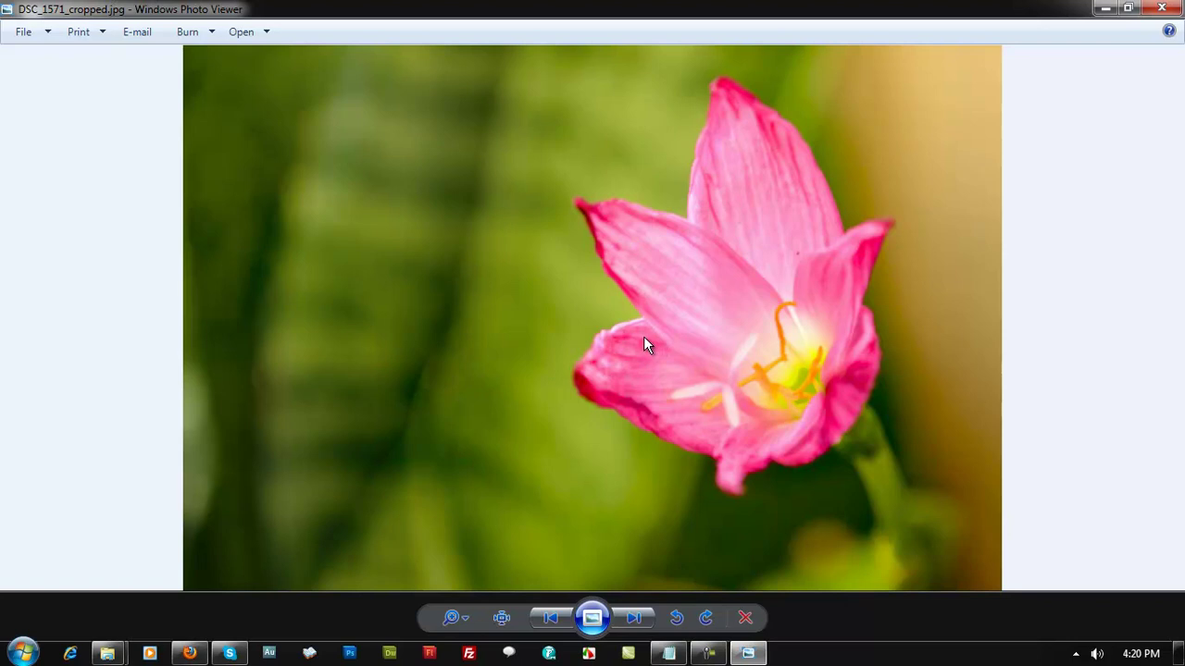
Close the photo viewer and minimize the images folder window
{"action": "left_click", "coordinate": [1161, 8]}
{"action": "left_click_drag", "start_coordinate": [694, 125], "coordinate": [714, 111]}
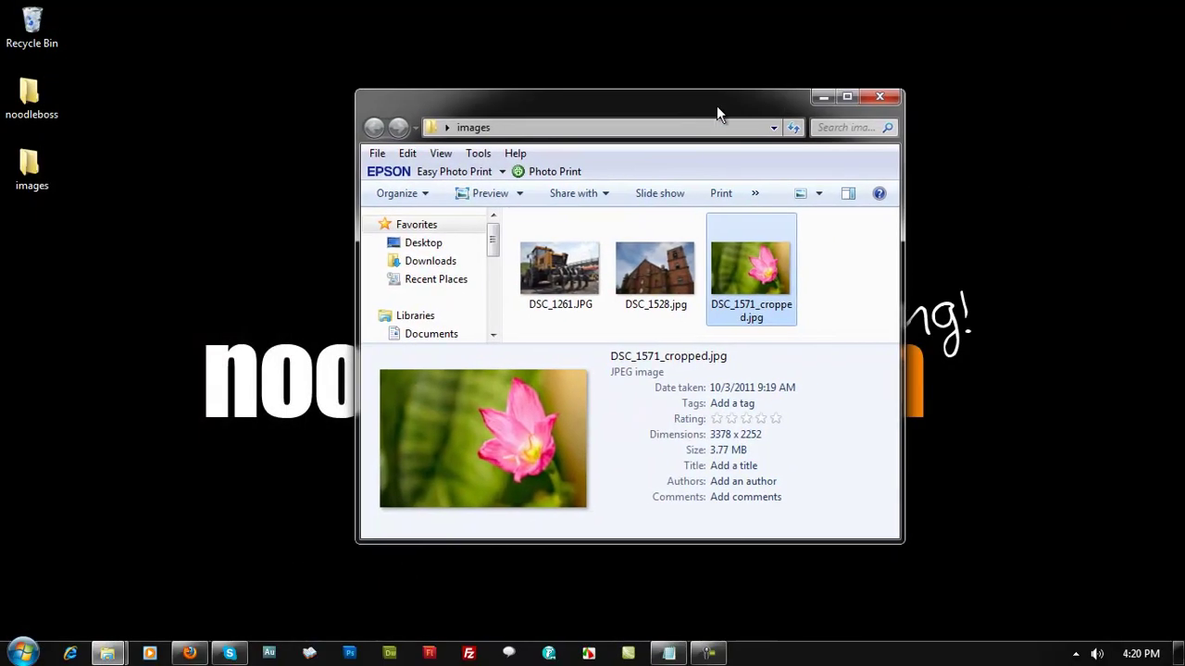
{"action": "left_click", "coordinate": [807, 96]}
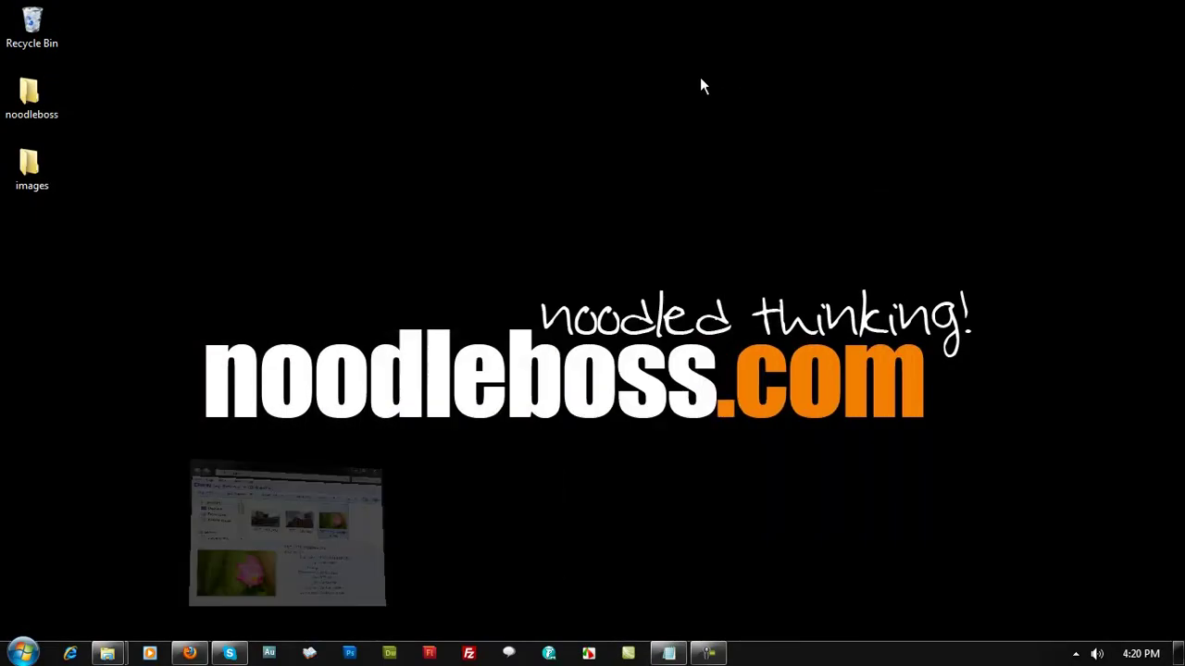
Launch Photoshop and drag the flower photo from the images folder into it
{"action": "left_click", "coordinate": [349, 653]}
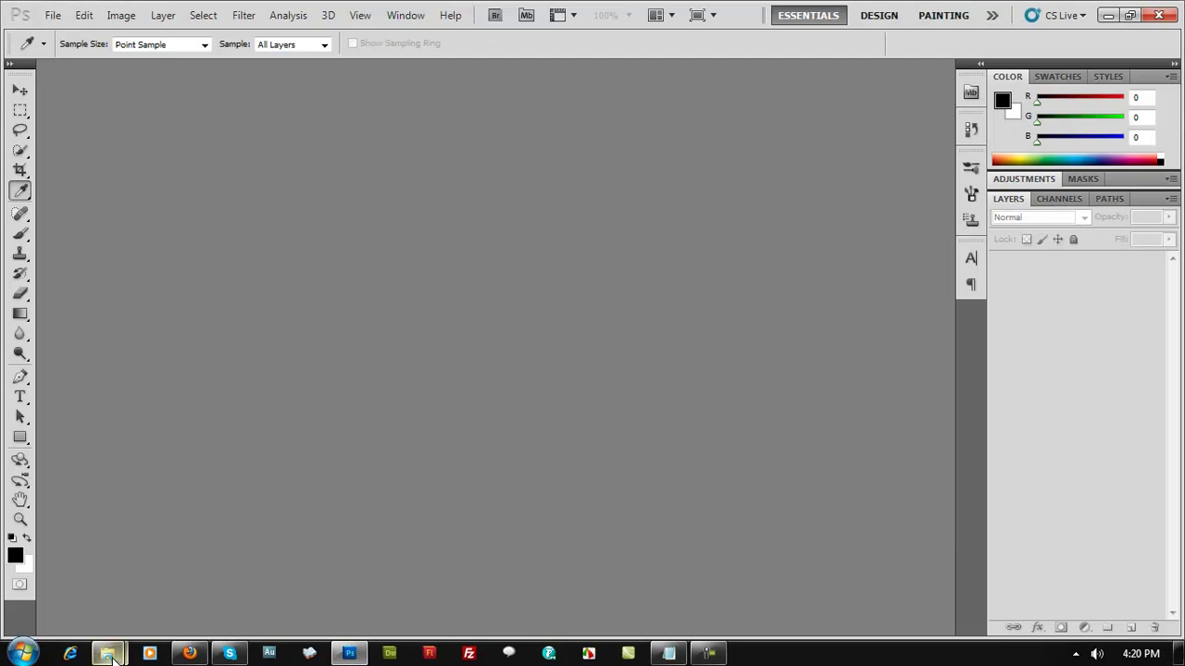
{"action": "mouse_move", "coordinate": [107, 653]}
{"action": "left_click", "coordinate": [319, 581]}
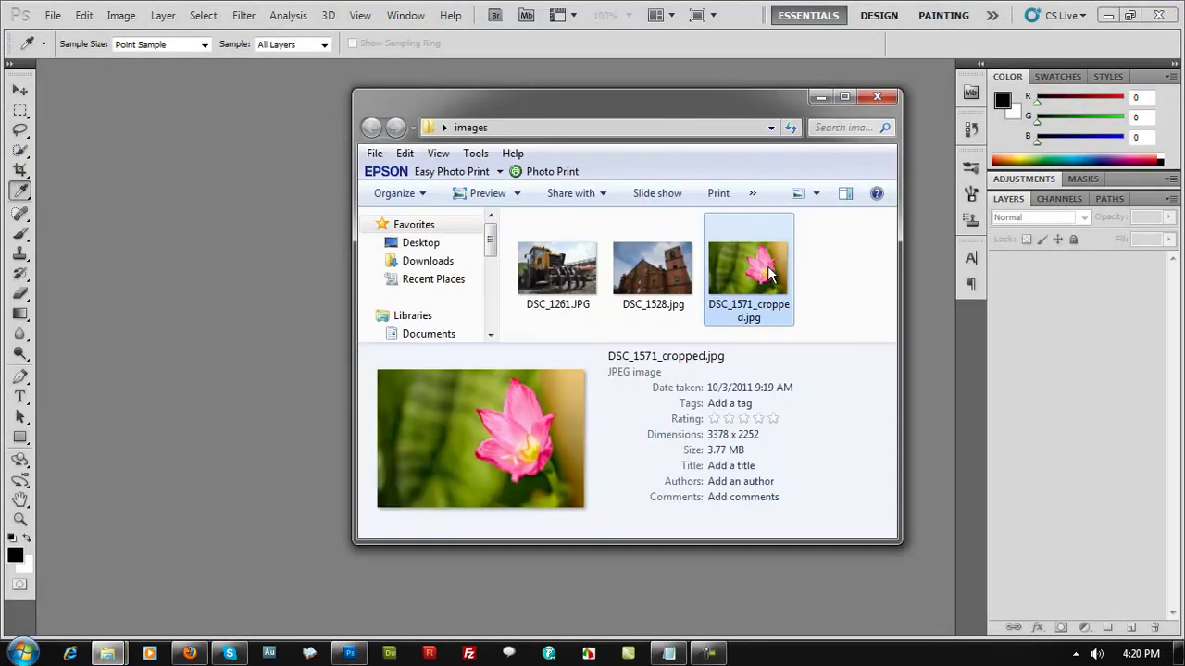
{"action": "left_click_drag", "start_coordinate": [767, 265], "coordinate": [183, 266]}
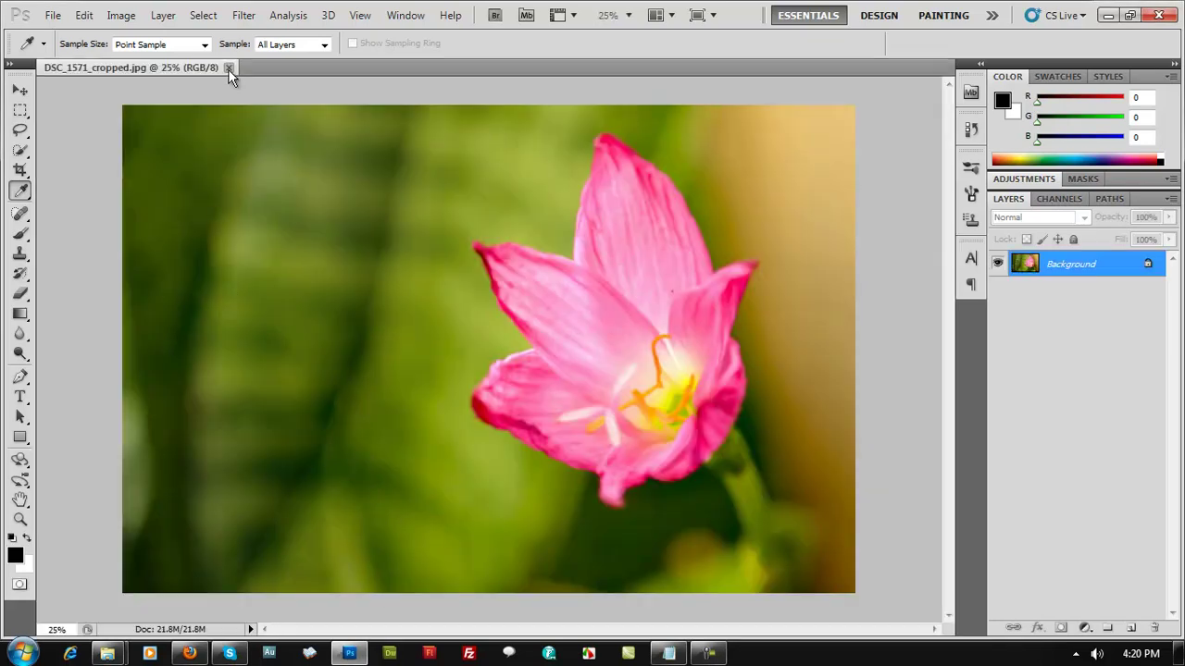
Close that document and reopen DSC_1571_cropped.jpg through the Open dialog
{"action": "left_click", "coordinate": [229, 69]}
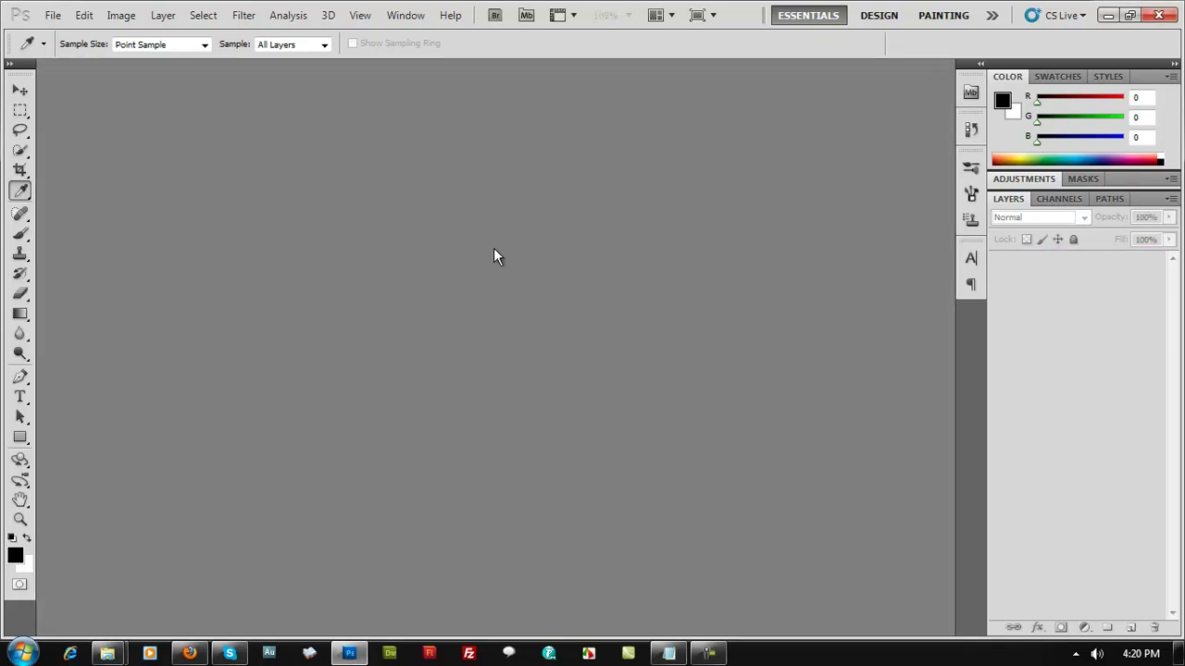
{"action": "double_click", "coordinate": [628, 337]}
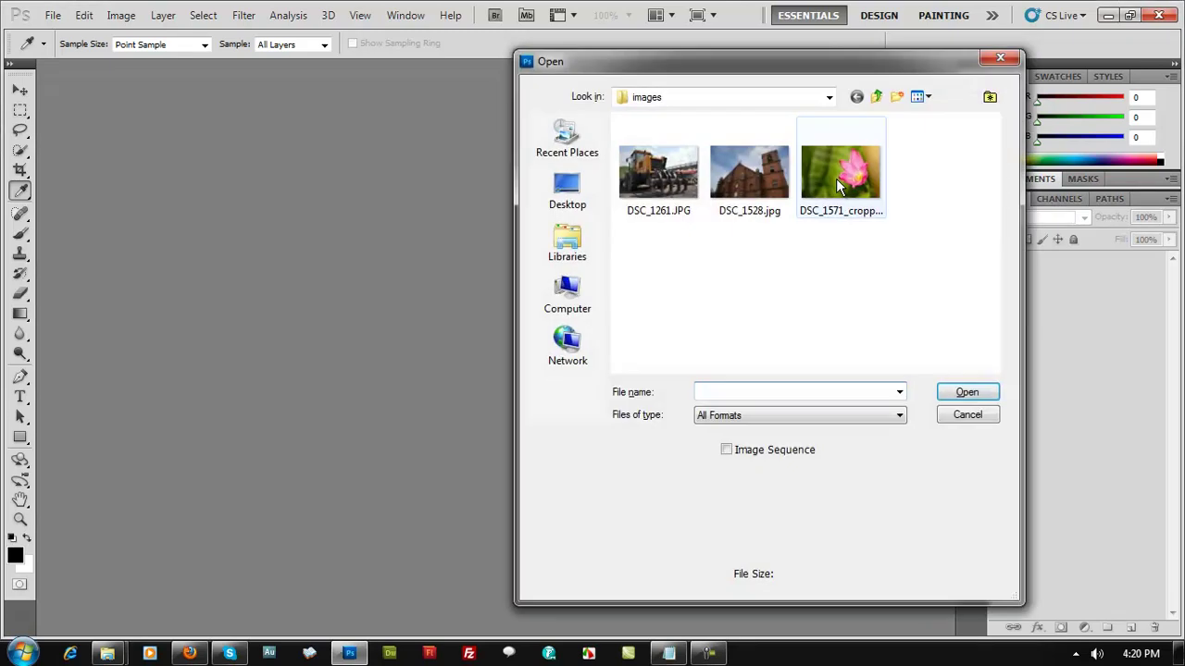
{"action": "double_click", "coordinate": [836, 179]}
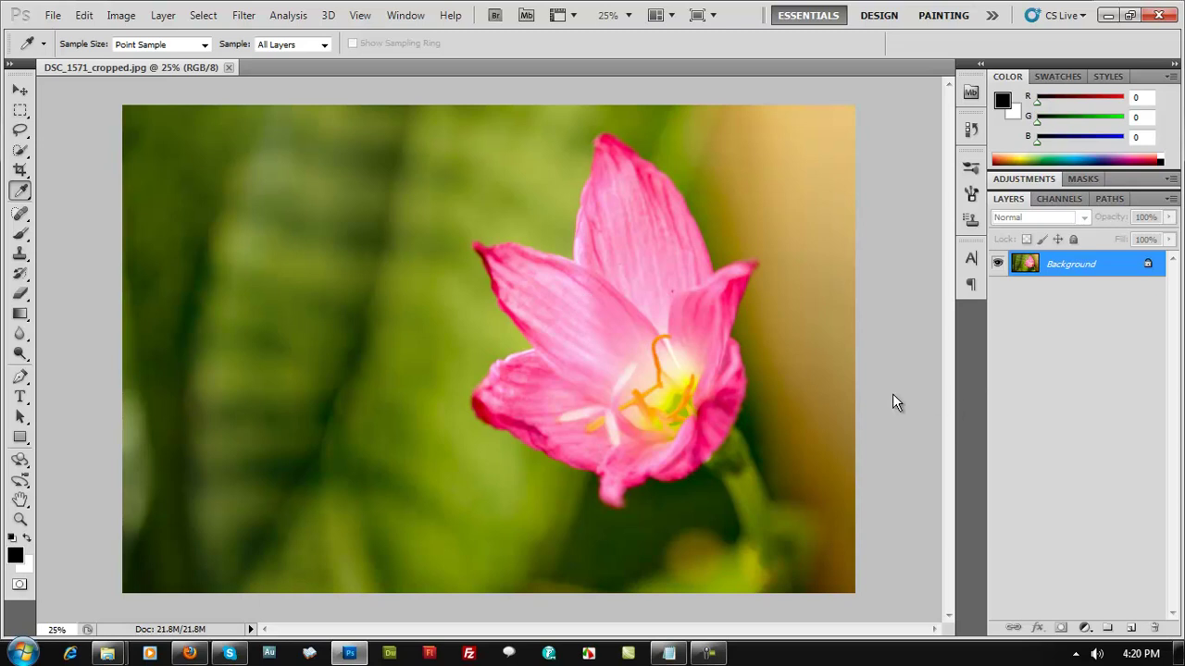
{"action": "key", "text": "ctrl+alt+i"}
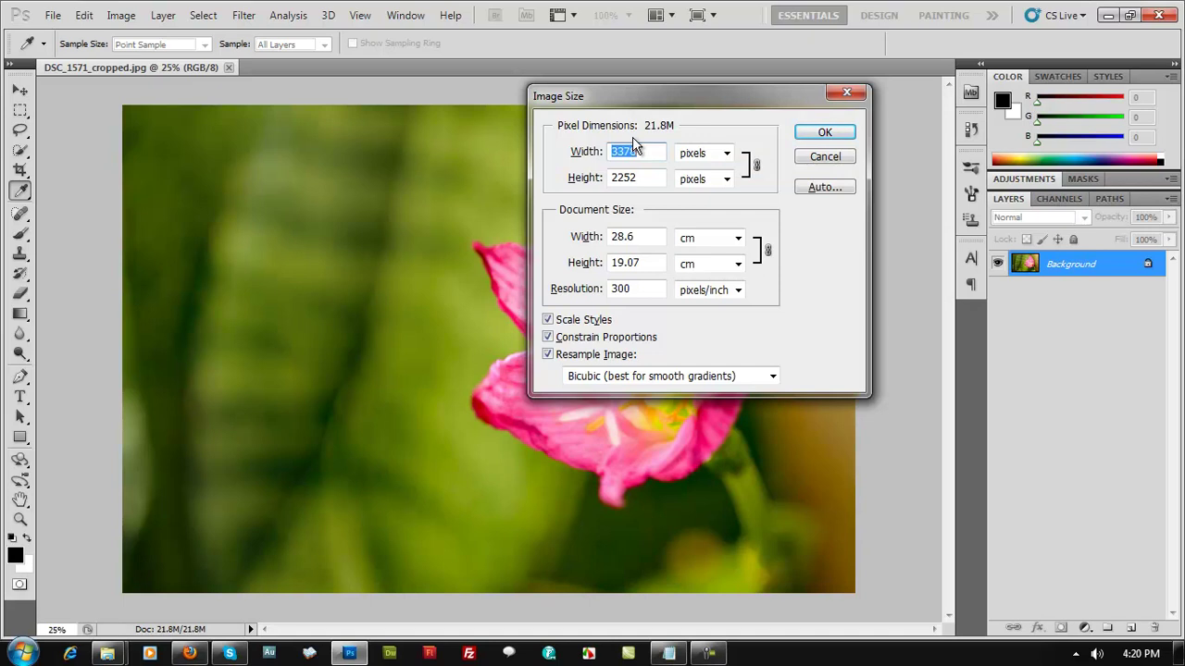
{"action": "type", "text": "10"}
{"action": "key", "text": "BackSpace"}
{"action": "key", "text": "BackSpace"}
{"action": "left_click", "coordinate": [820, 157]}
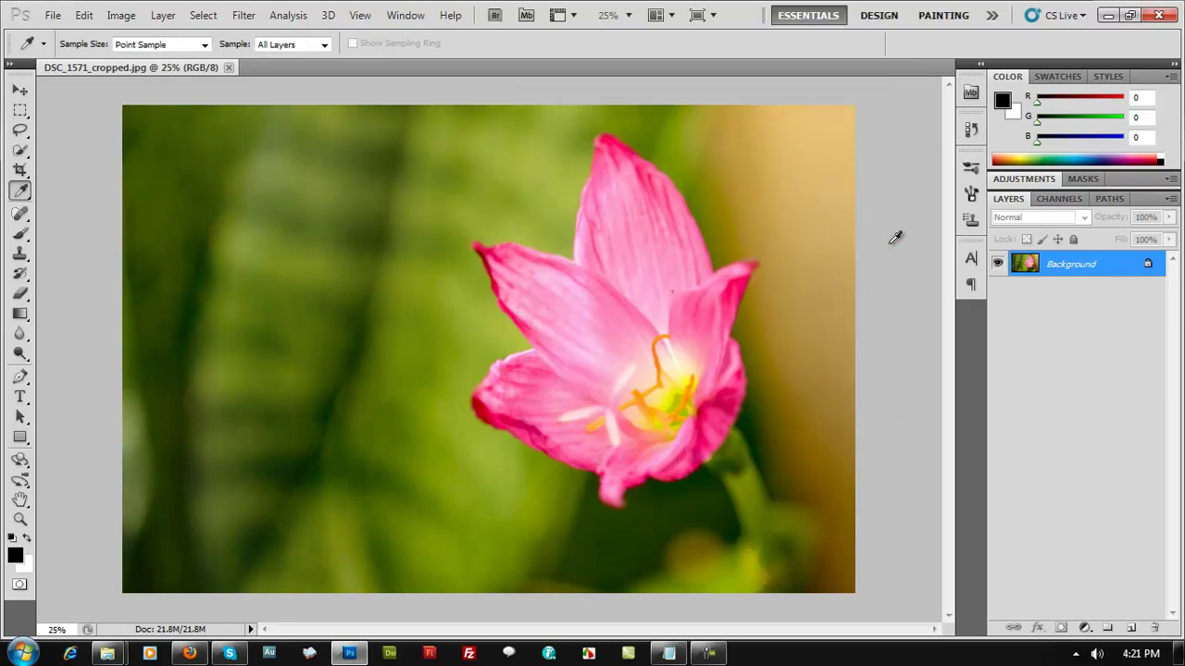
Convert the Background into a regular layer and rename it 'base'
{"action": "double_click", "coordinate": [1089, 267]}
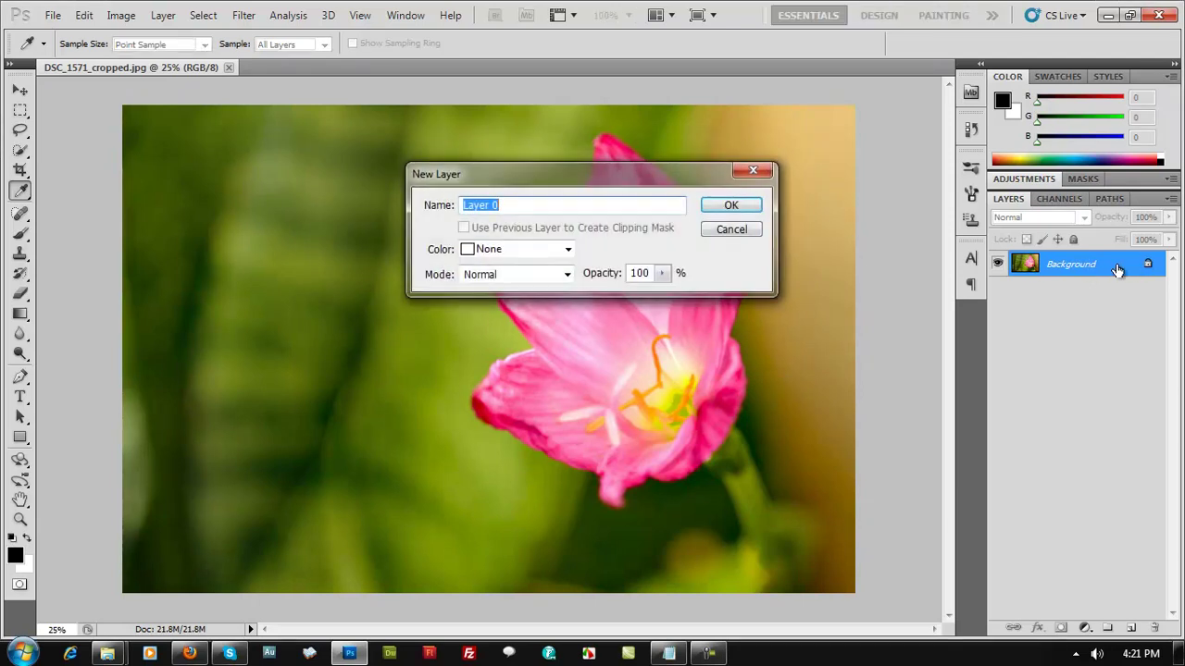
{"action": "left_click", "coordinate": [731, 207]}
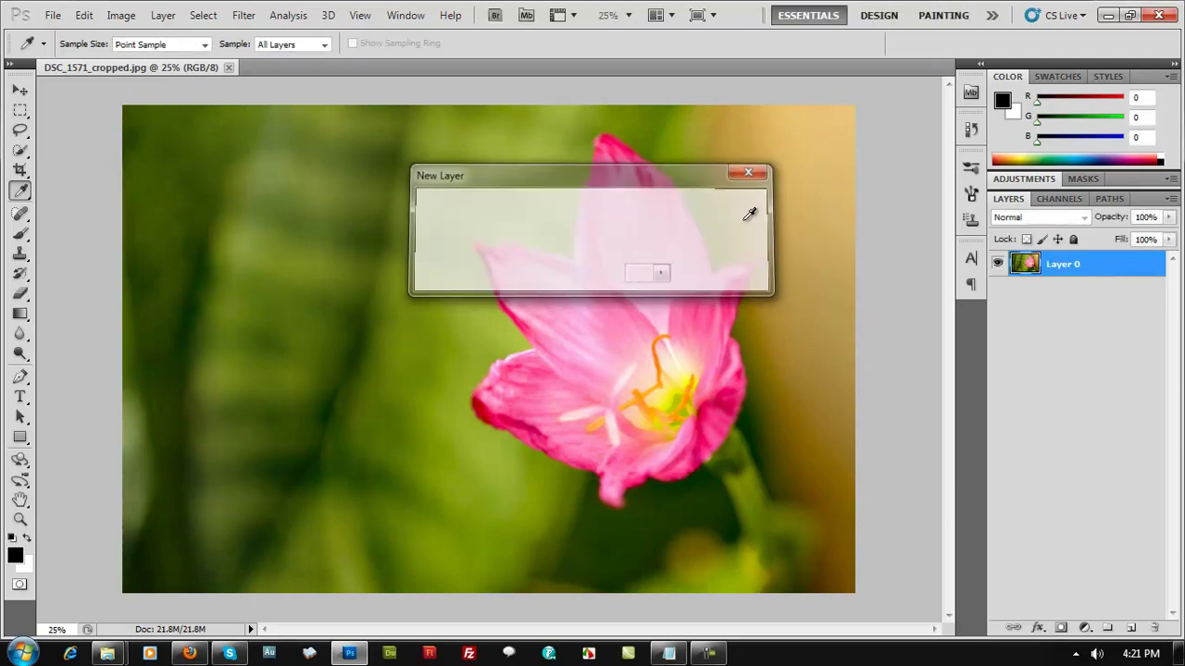
{"action": "double_click", "coordinate": [1061, 266]}
{"action": "type", "text": "base"}
{"action": "key", "text": "Return"}
Duplicate the base layer with Ctrl+J and name the copy 'overlay'
{"action": "key", "text": "ctrl+j"}
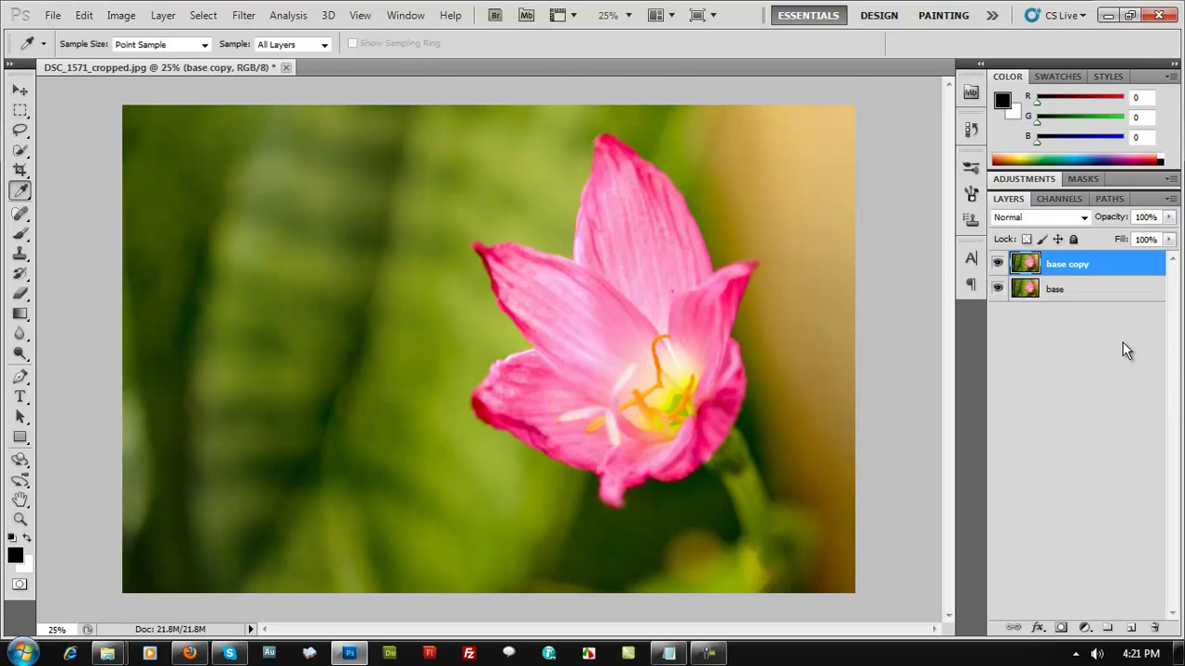
{"action": "double_click", "coordinate": [1066, 267]}
{"action": "type", "text": "overlay"}
{"action": "key", "text": "Return"}
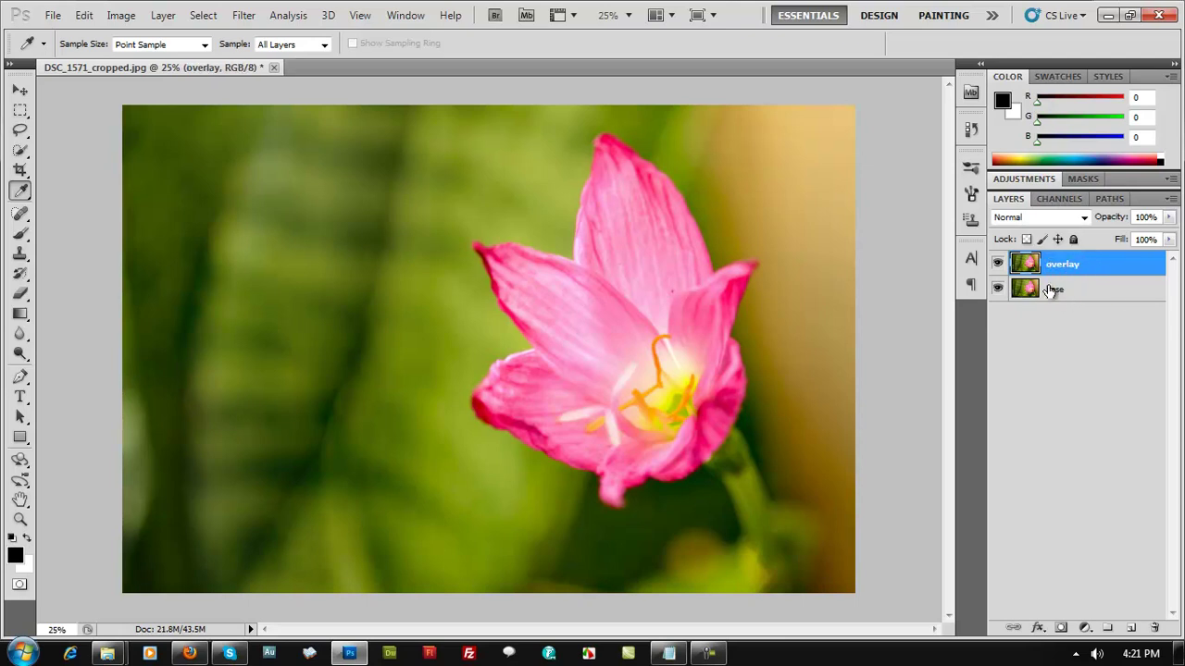
Select the base layer and hide it
{"action": "left_click", "coordinate": [1076, 294]}
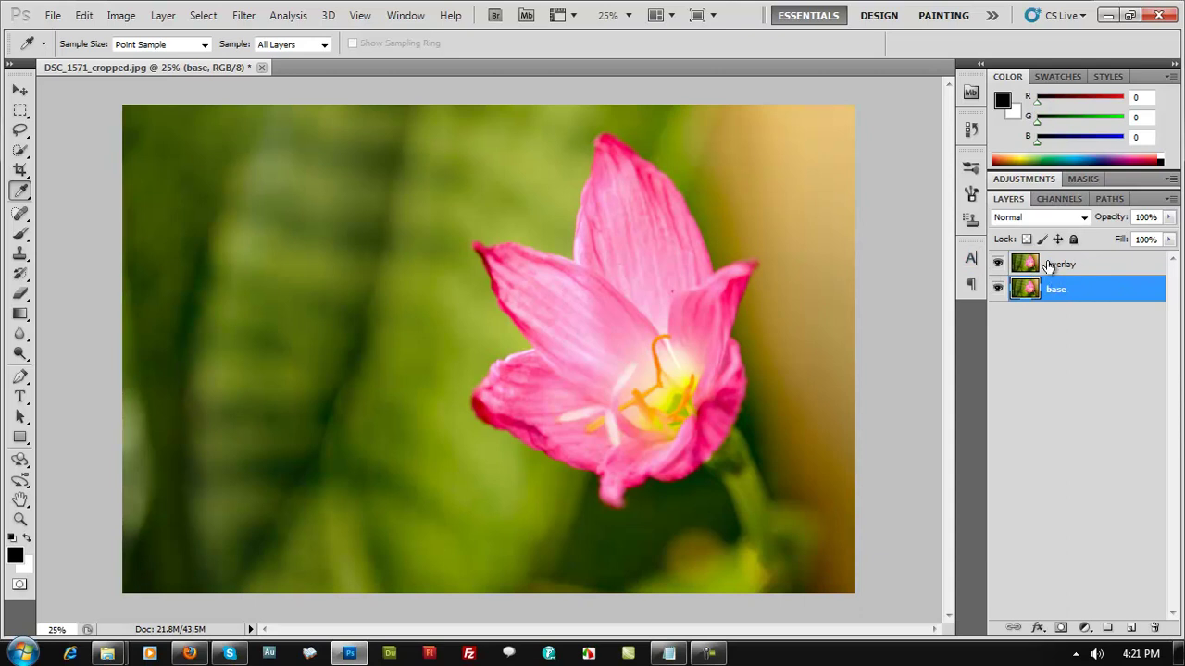
{"action": "left_click", "coordinate": [1053, 267]}
{"action": "left_click", "coordinate": [1088, 289]}
{"action": "left_click", "coordinate": [1077, 266]}
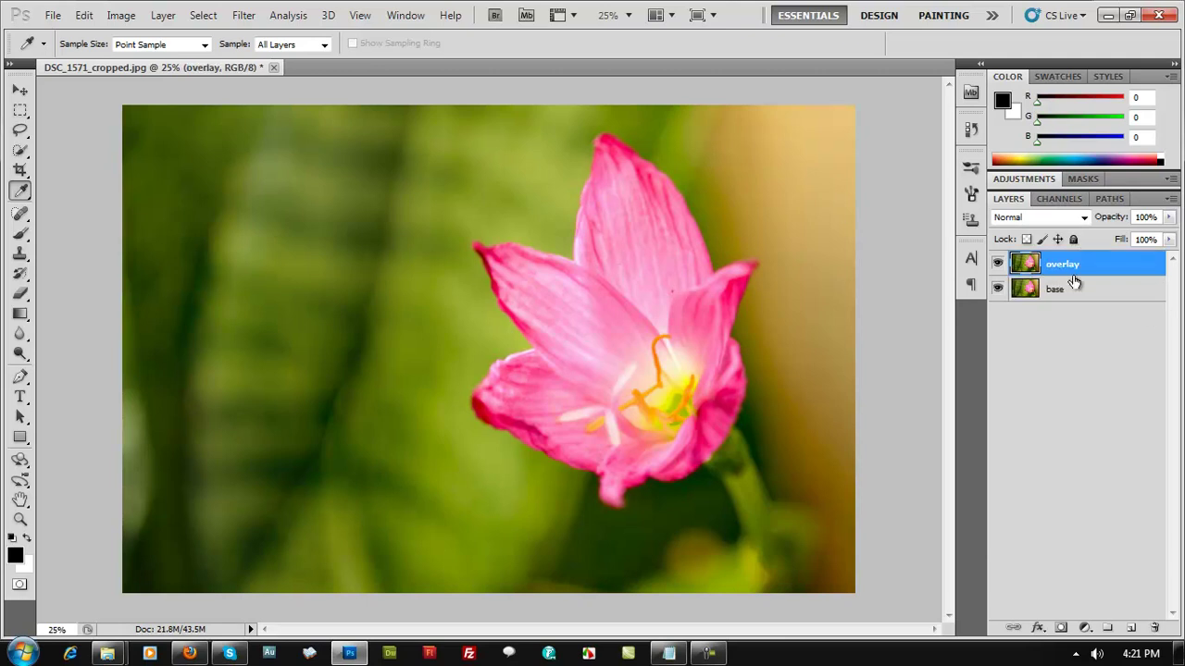
{"action": "left_click", "coordinate": [1080, 294]}
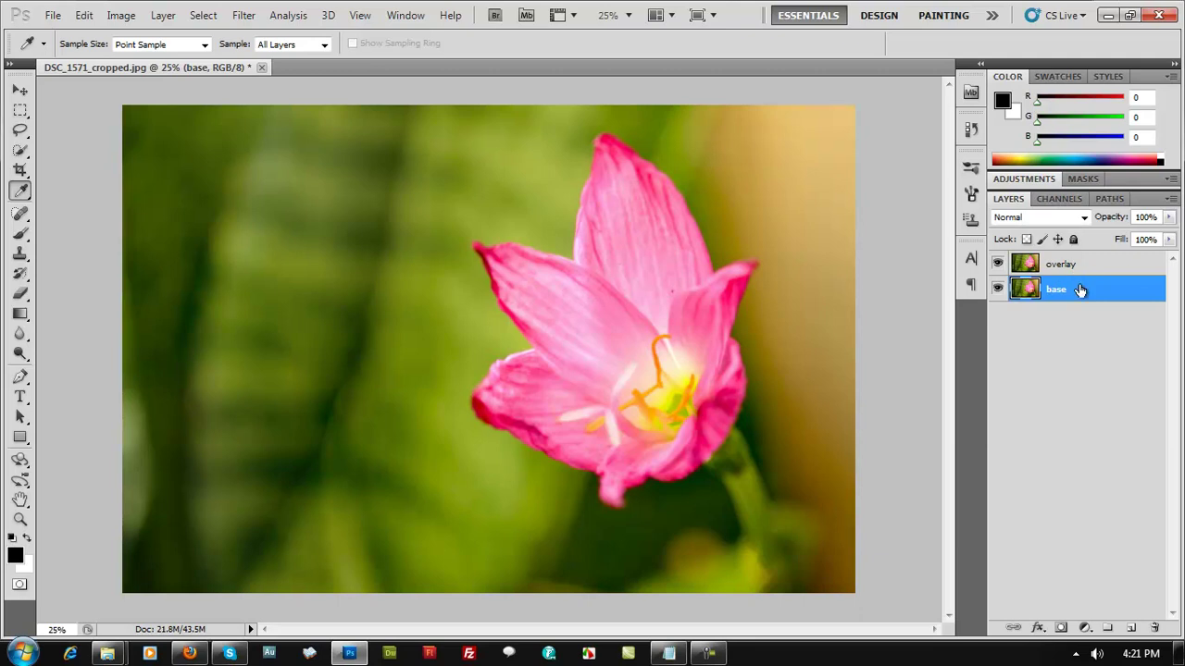
{"action": "left_click", "coordinate": [998, 290]}
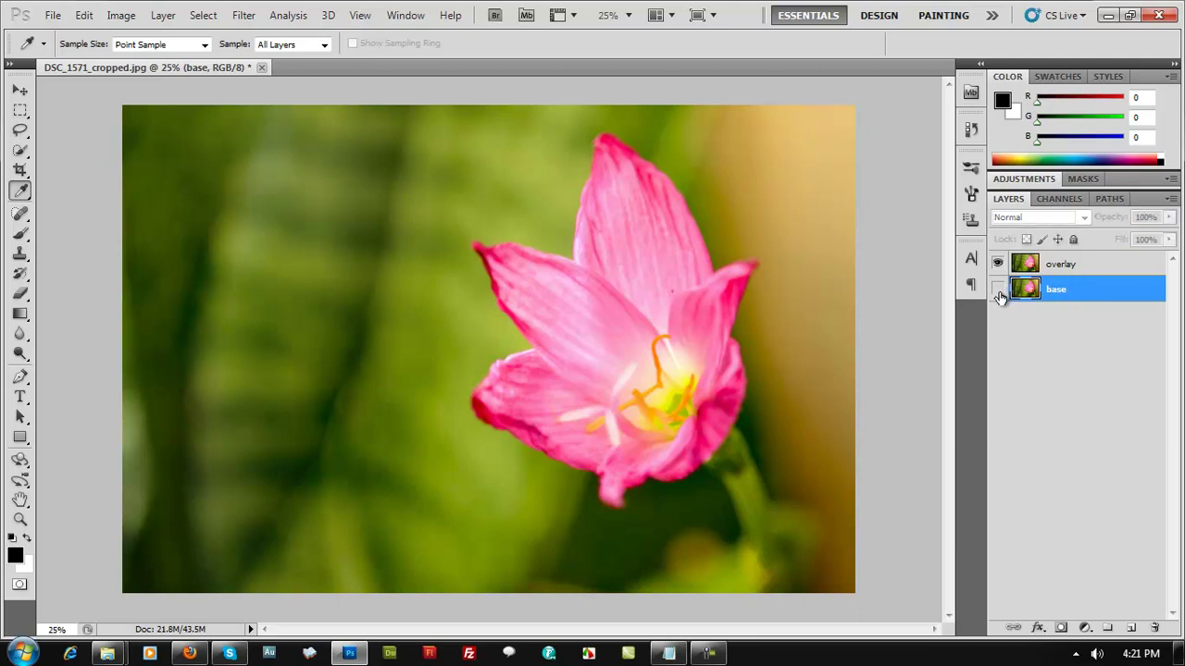
Select the overlay layer and go to Image > Adjustments
{"action": "left_click", "coordinate": [1081, 266]}
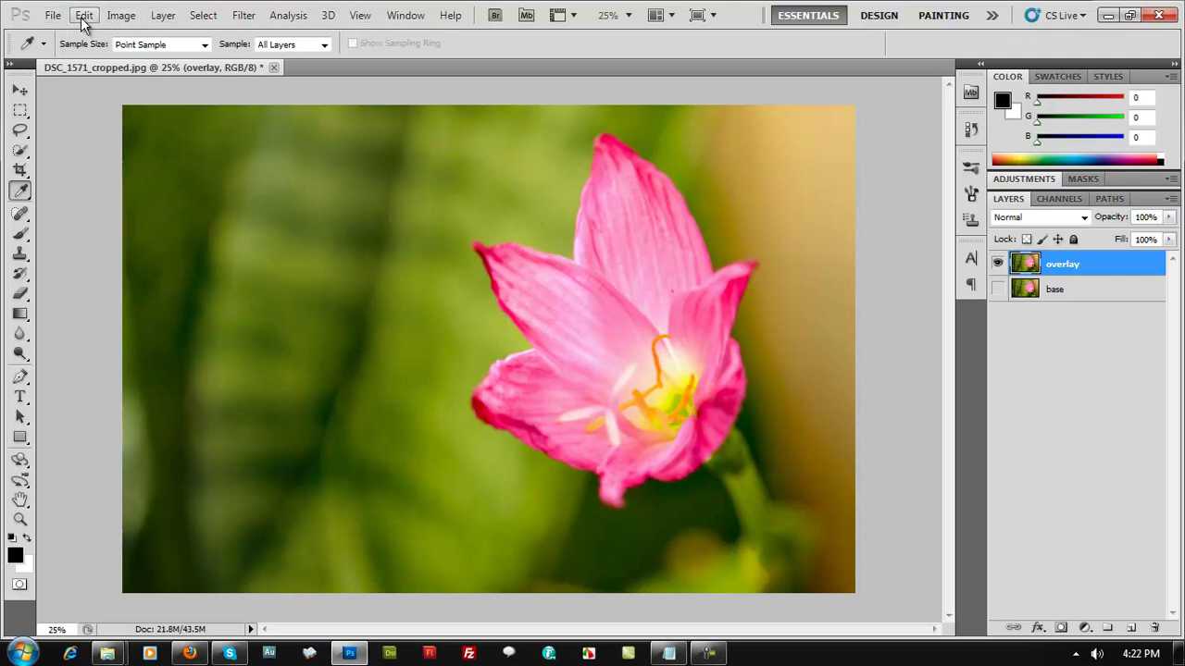
{"action": "left_click", "coordinate": [119, 16]}
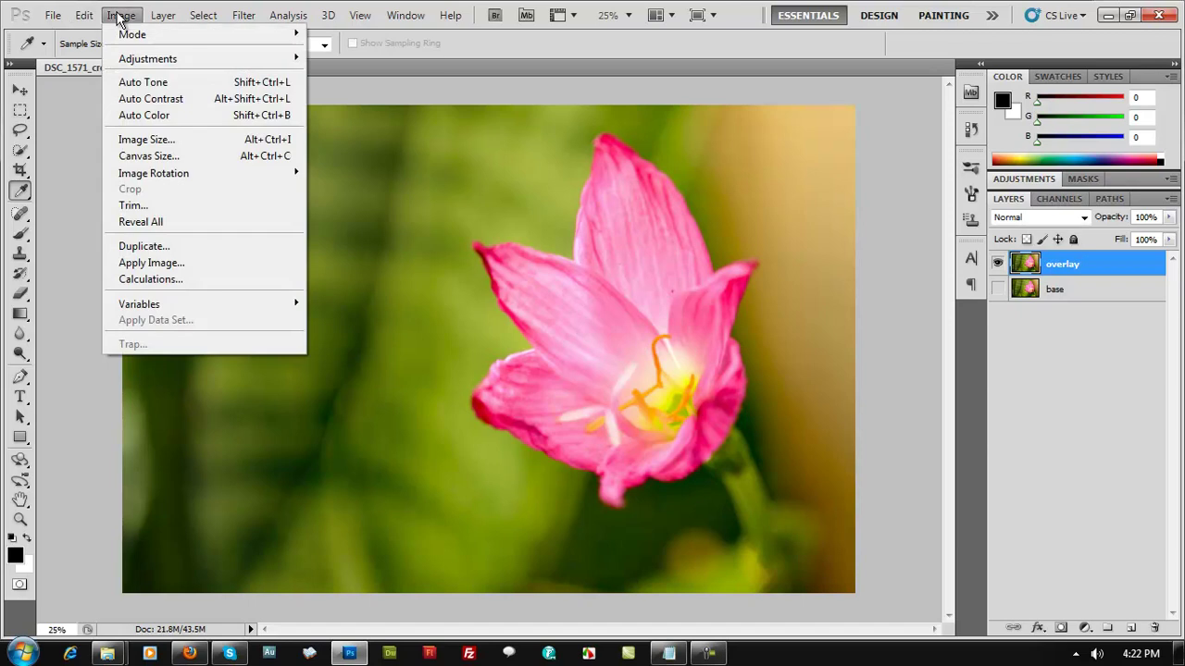
{"action": "mouse_move", "coordinate": [130, 61]}
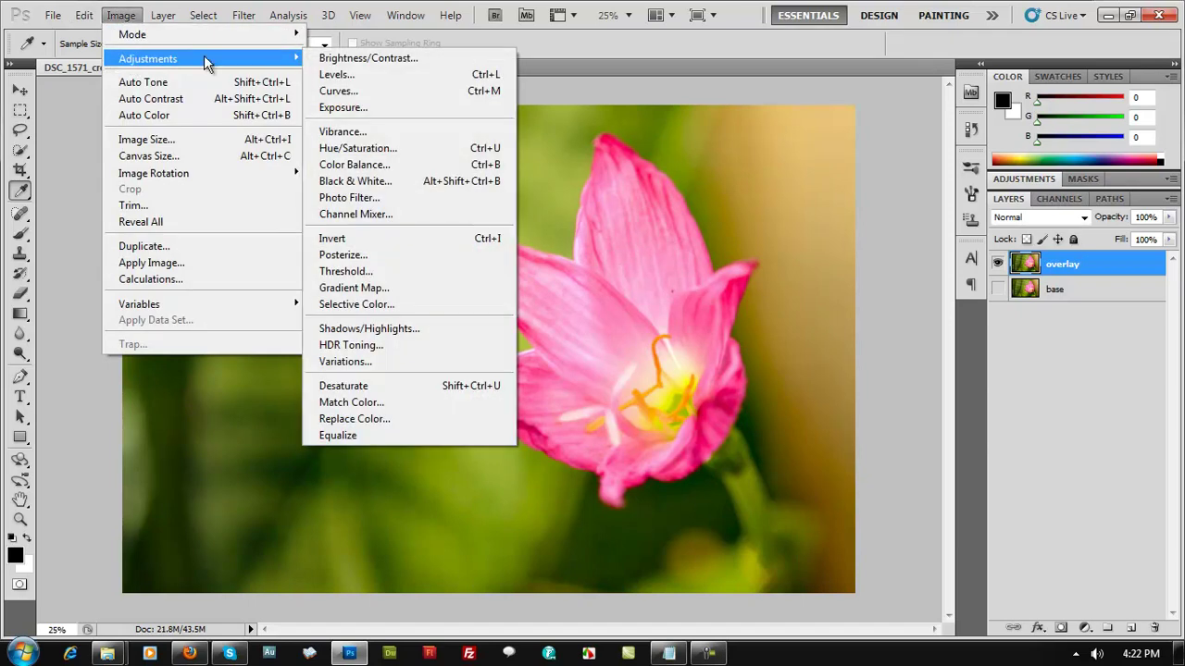
In Photo Filter, preview Warming Filter (81), Yellow, Blue, Deep Red and Deep Emerald
{"action": "left_click", "coordinate": [348, 203]}
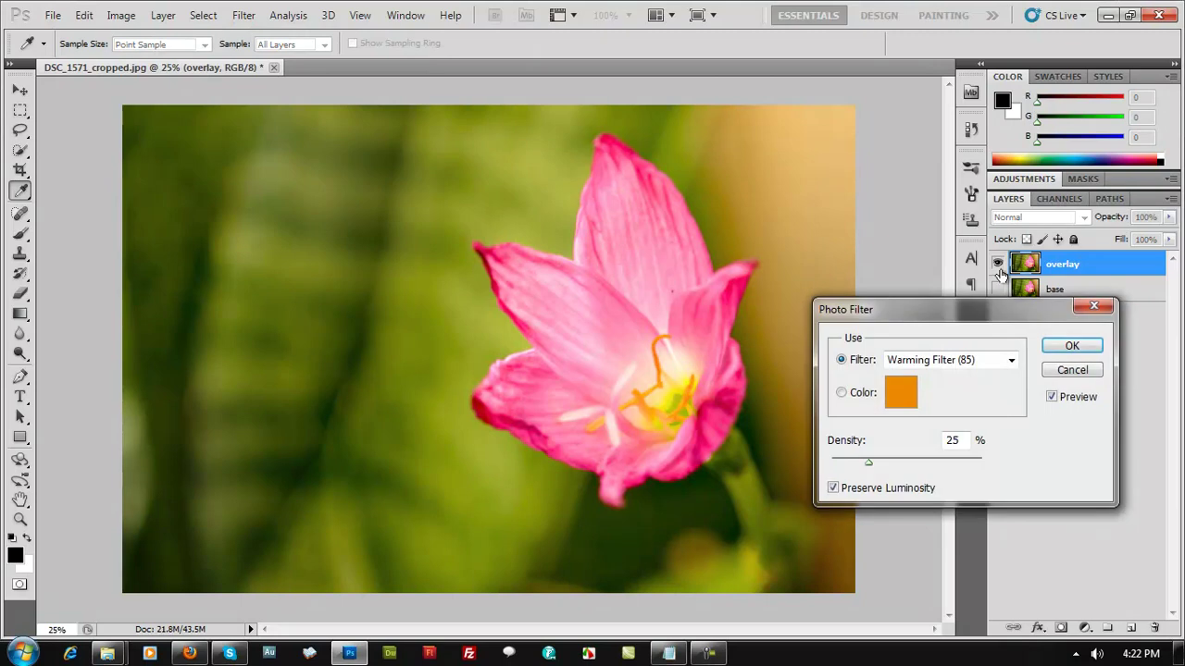
{"action": "left_click_drag", "start_coordinate": [940, 310], "coordinate": [932, 261]}
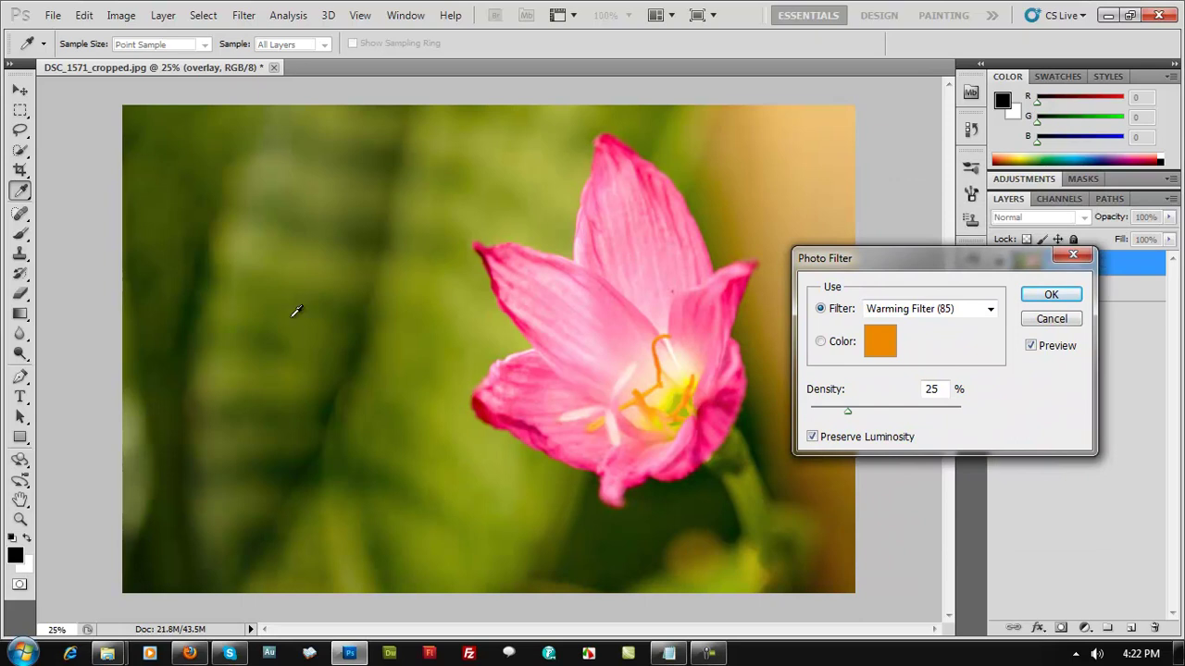
{"action": "left_click", "coordinate": [939, 311]}
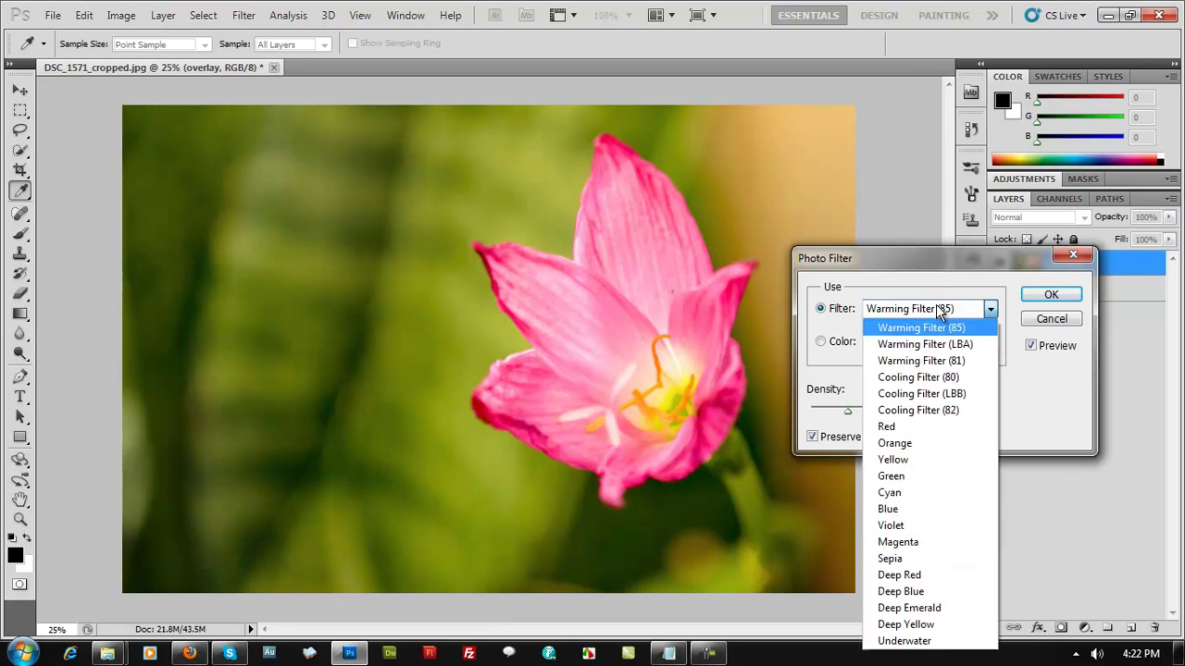
{"action": "left_click", "coordinate": [923, 359]}
{"action": "left_click", "coordinate": [990, 309]}
{"action": "left_click", "coordinate": [916, 452]}
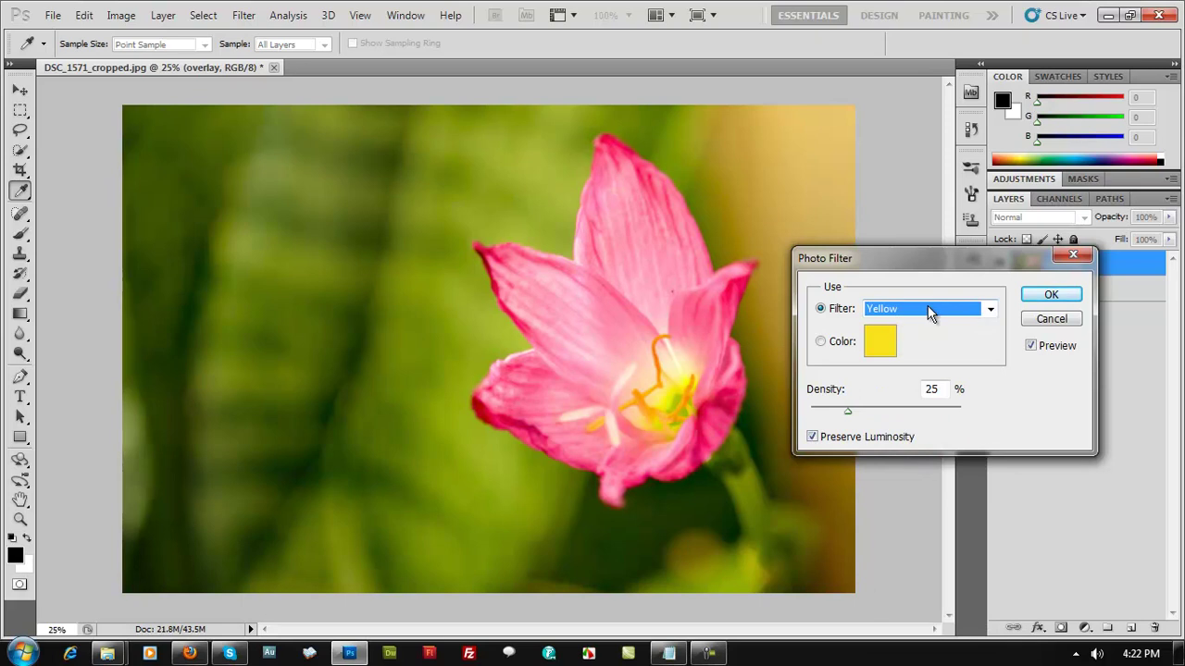
{"action": "left_click", "coordinate": [927, 309]}
{"action": "left_click", "coordinate": [917, 508]}
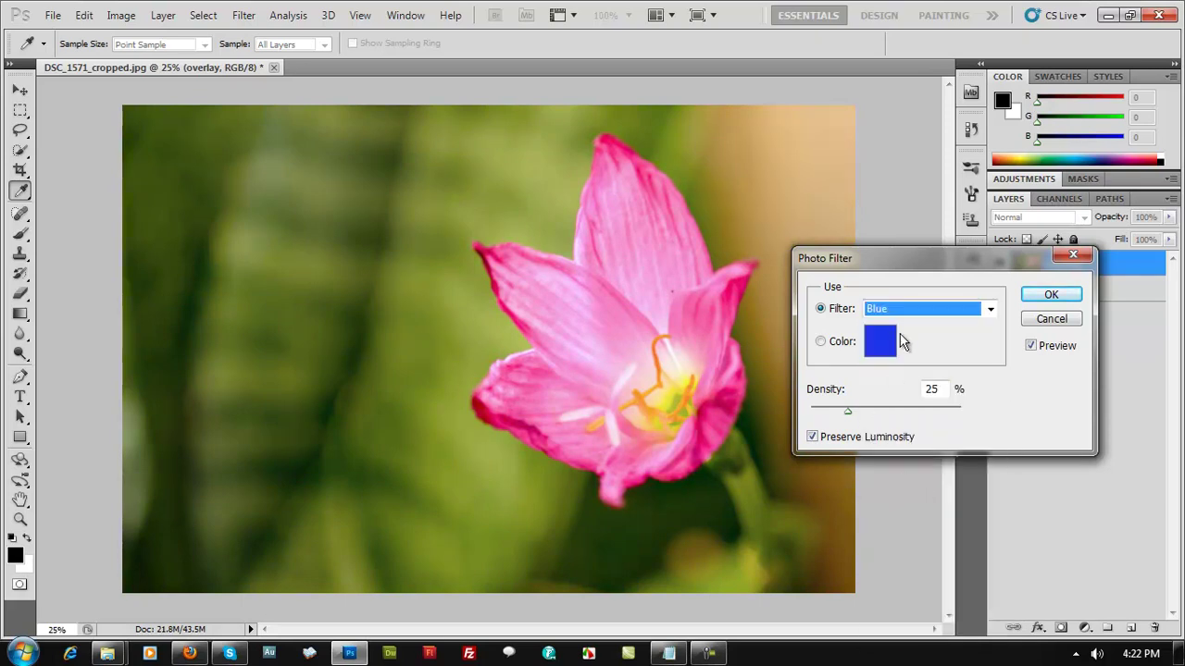
{"action": "left_click", "coordinate": [936, 309]}
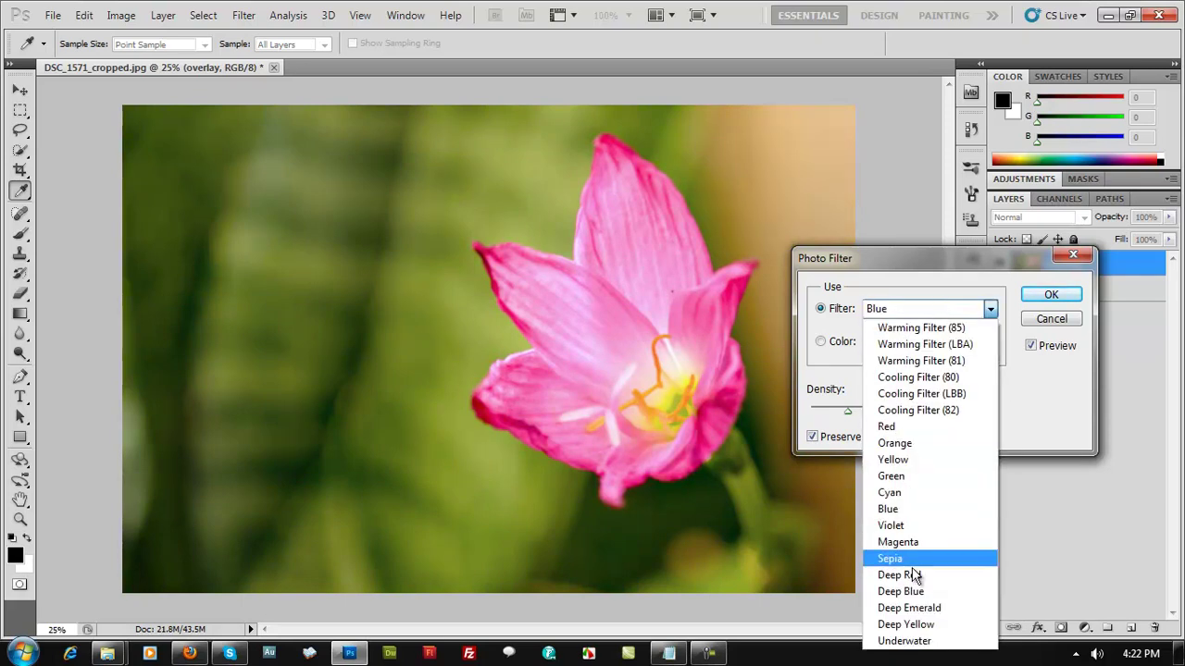
{"action": "left_click", "coordinate": [911, 574]}
{"action": "left_click", "coordinate": [955, 310]}
{"action": "left_click", "coordinate": [912, 608]}
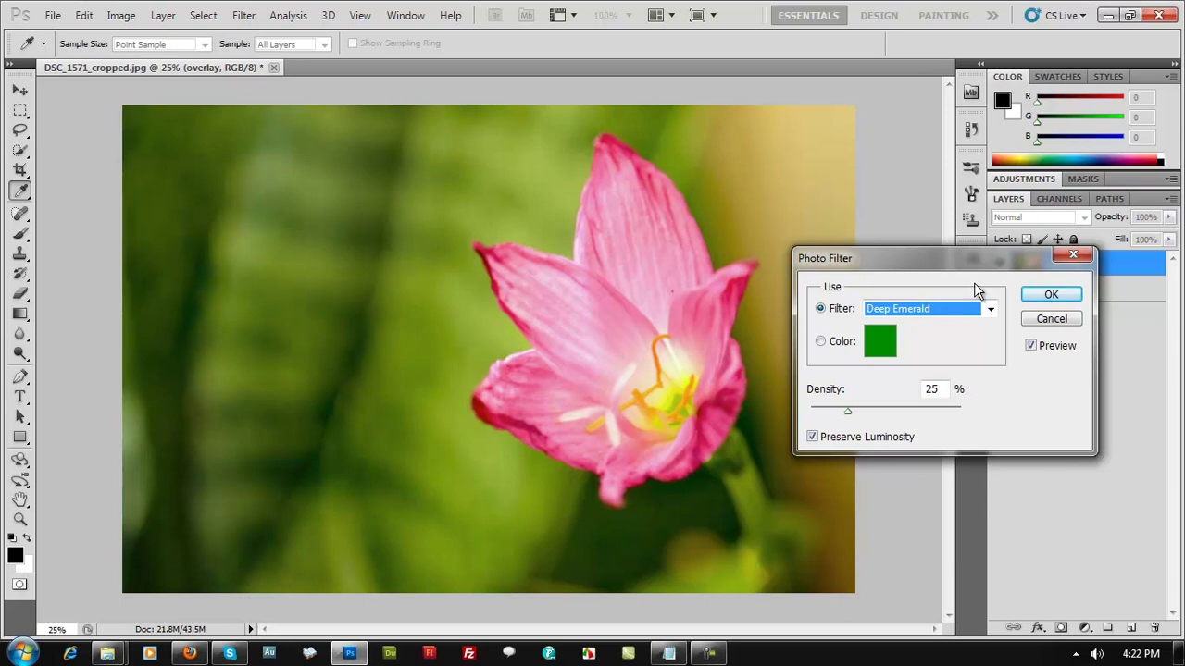
Toggle Preserve Luminosity off and back on, then bring up the filter preset list
{"action": "left_click", "coordinate": [811, 436]}
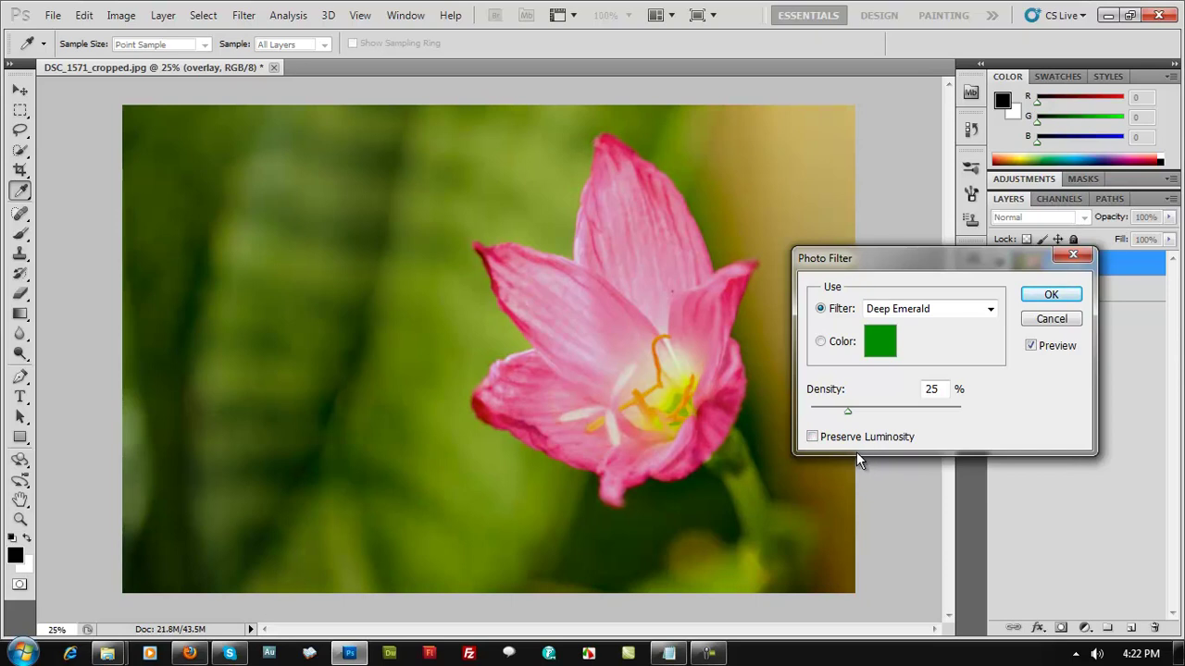
{"action": "left_click", "coordinate": [811, 437]}
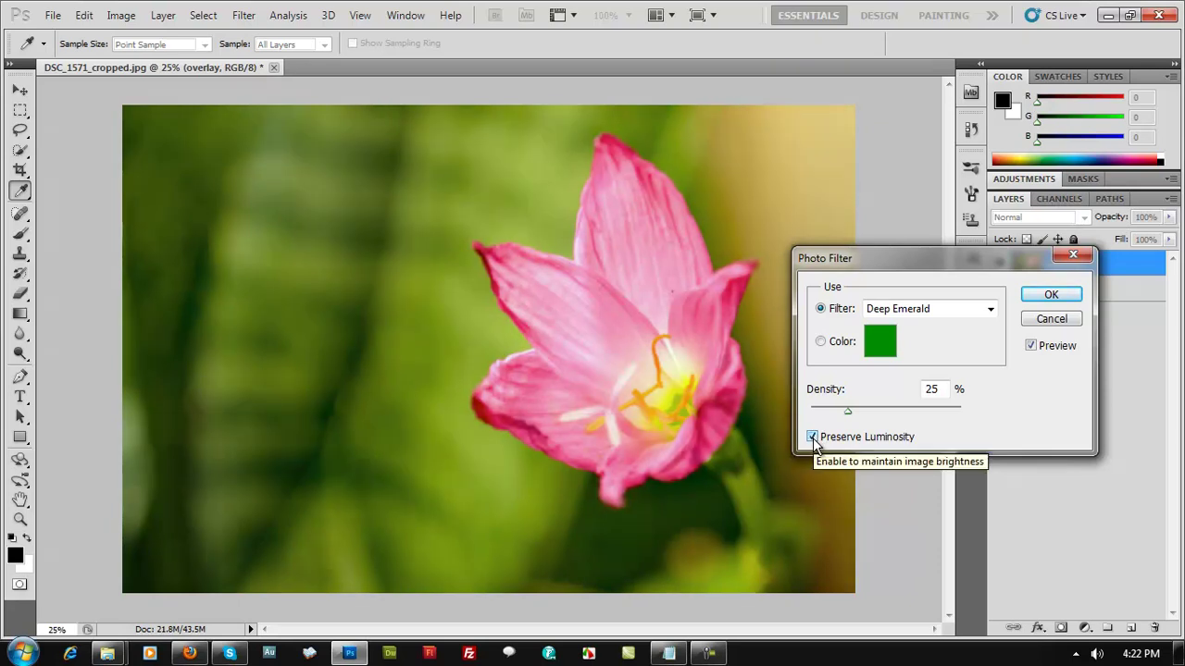
{"action": "left_click", "coordinate": [928, 312]}
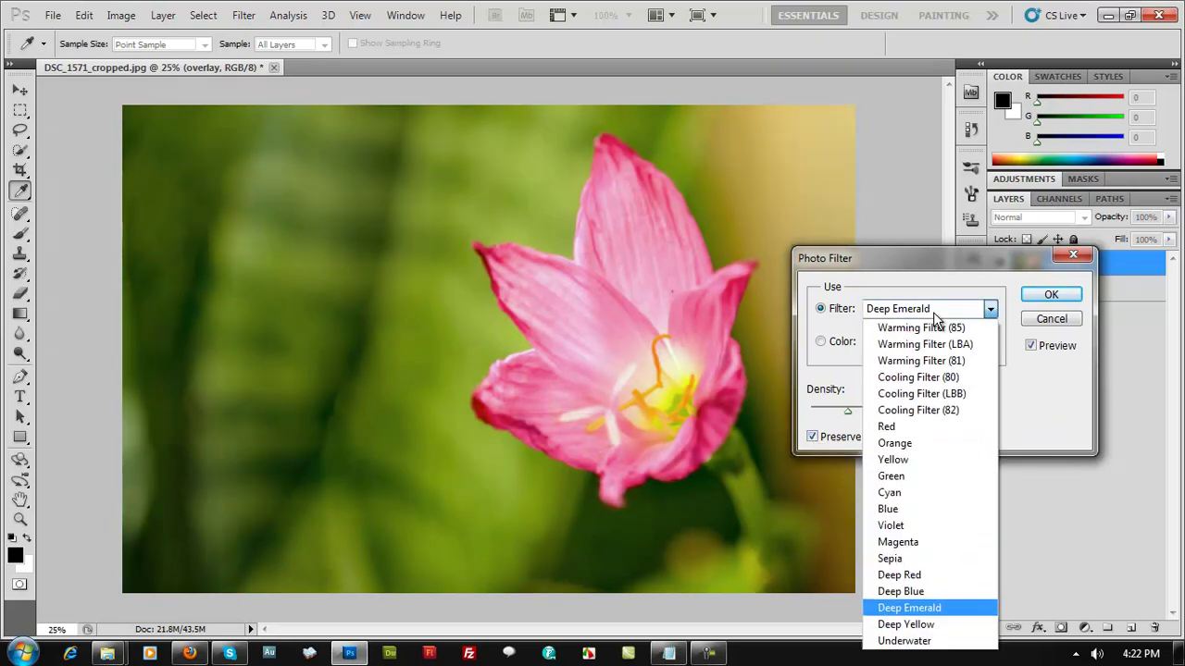
Apply the Sepia filter at 100% density with Preserve Luminosity on
{"action": "left_click", "coordinate": [905, 560]}
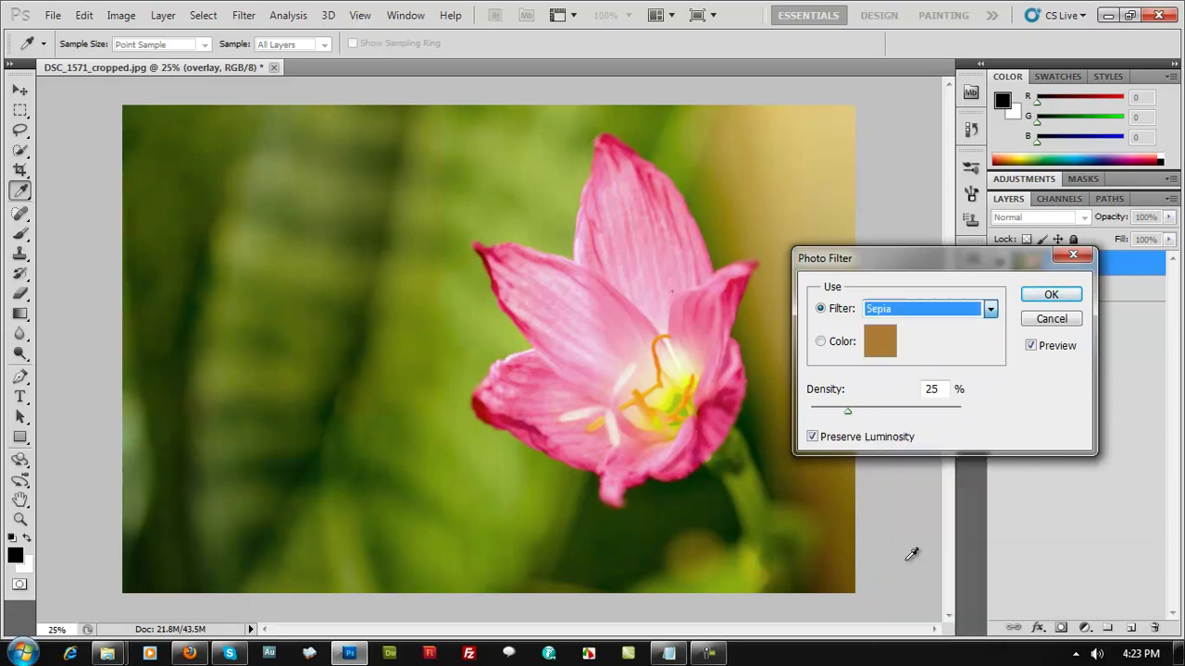
{"action": "left_click", "coordinate": [820, 342]}
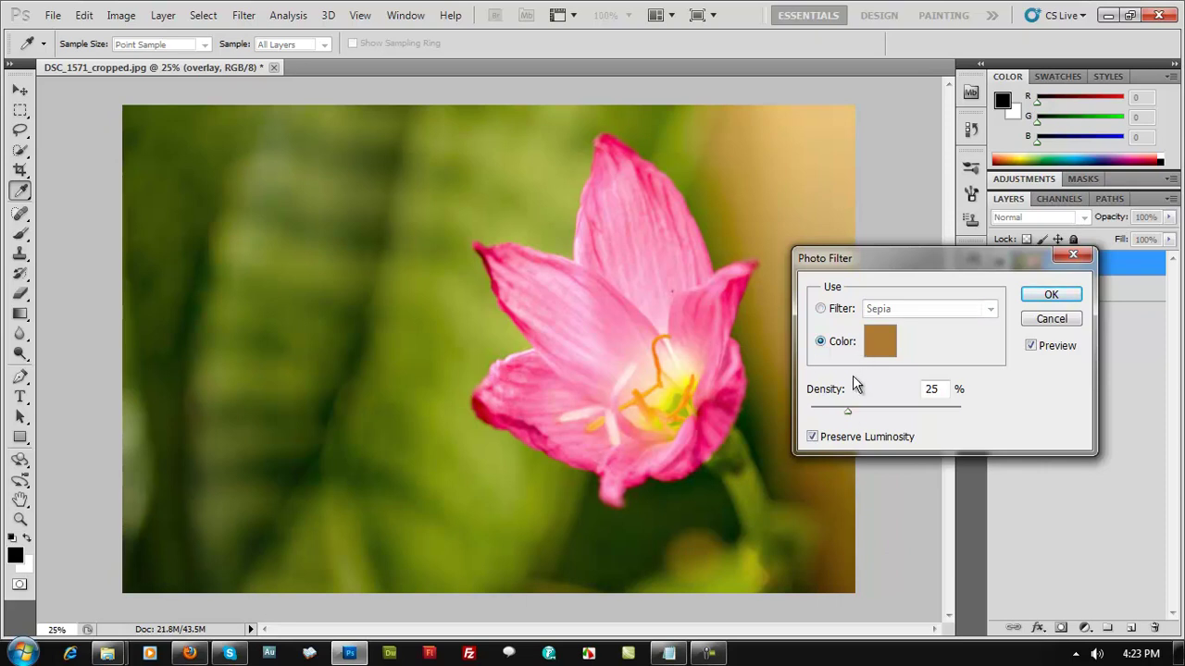
{"action": "left_click_drag", "start_coordinate": [846, 410], "coordinate": [984, 413]}
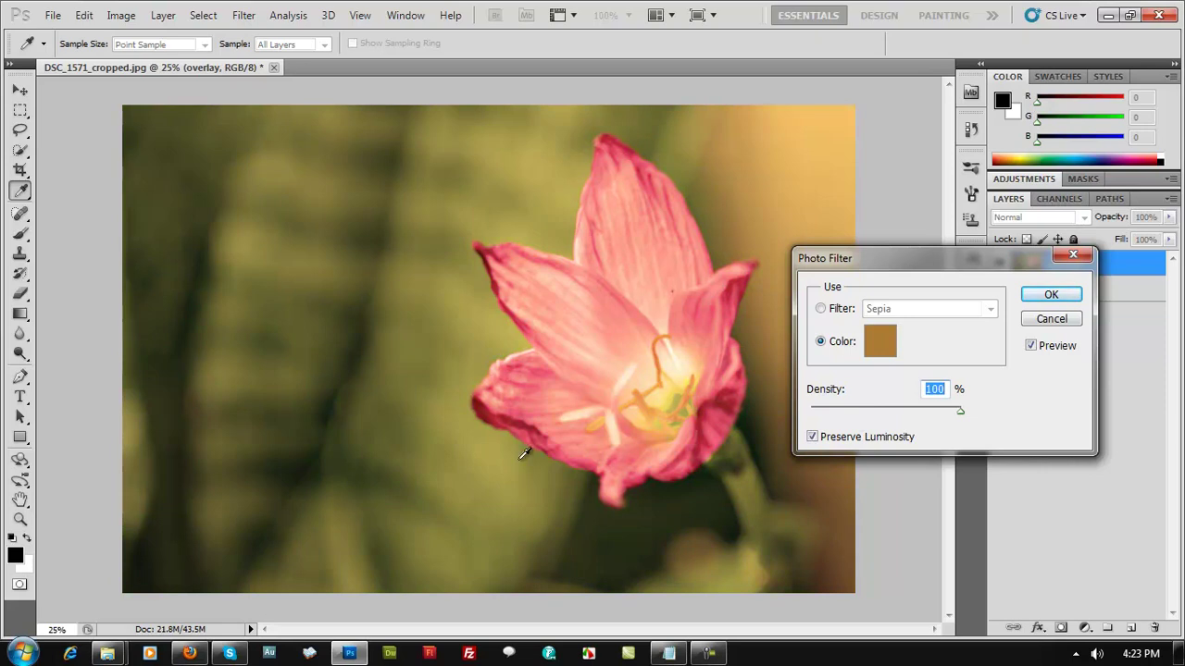
{"action": "left_click", "coordinate": [813, 436]}
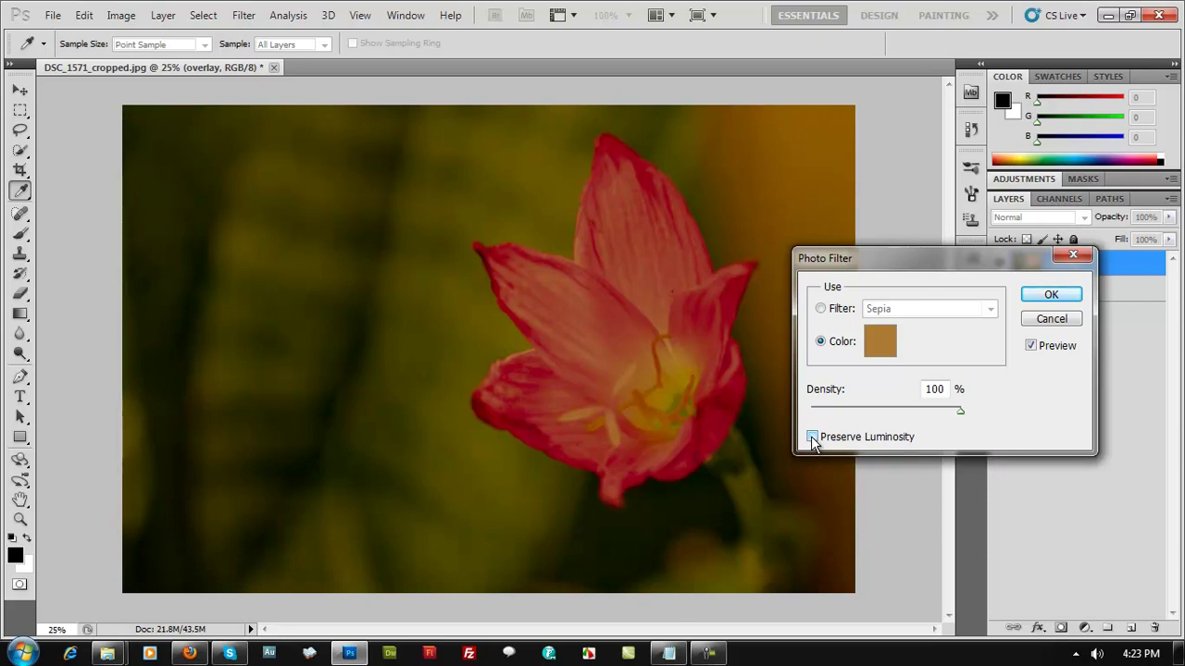
{"action": "left_click", "coordinate": [811, 438]}
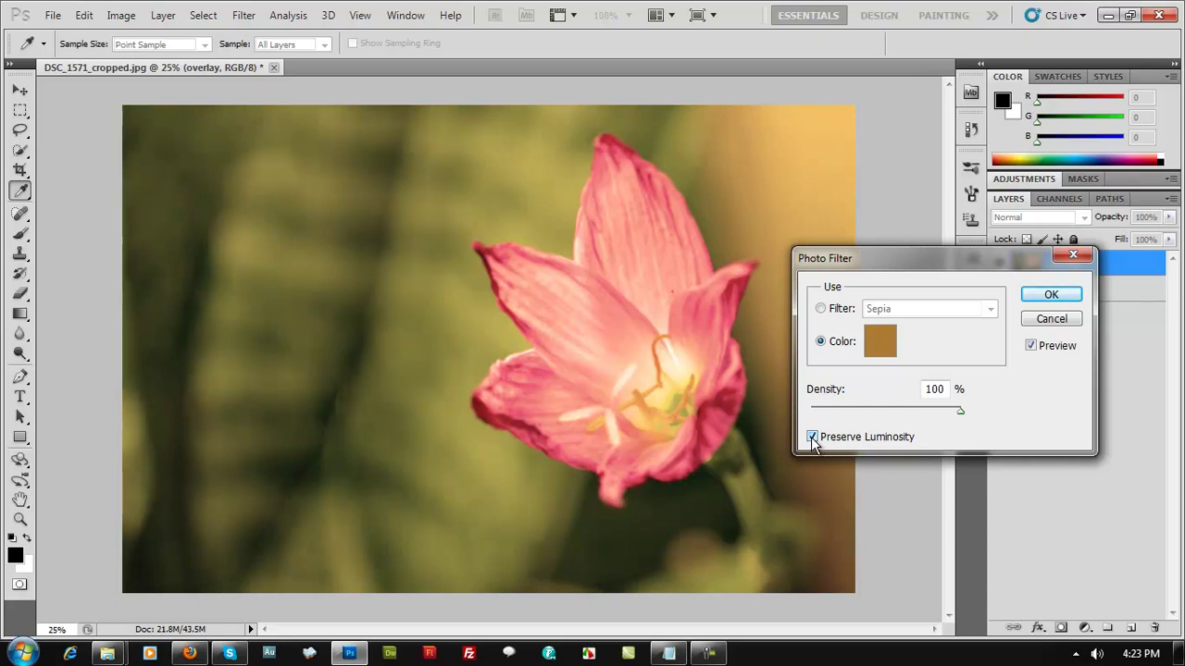
{"action": "left_click", "coordinate": [1050, 305]}
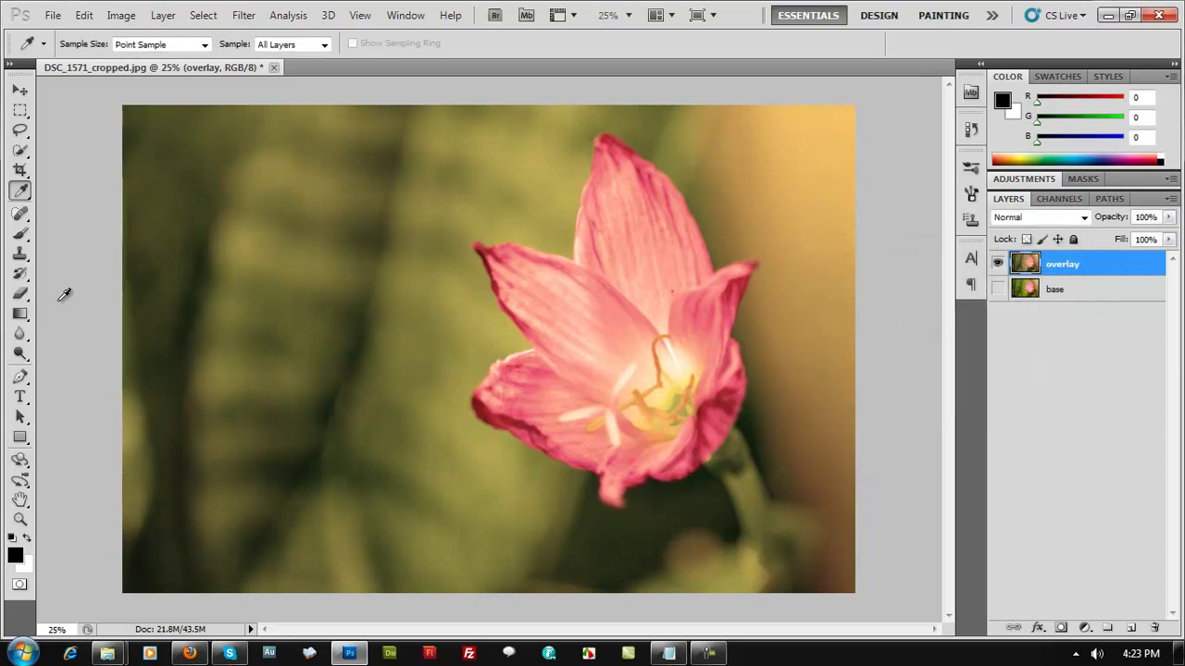
Type 'noodleboss.com' near the photo's lower left with the Type tool
{"action": "left_click", "coordinate": [20, 403]}
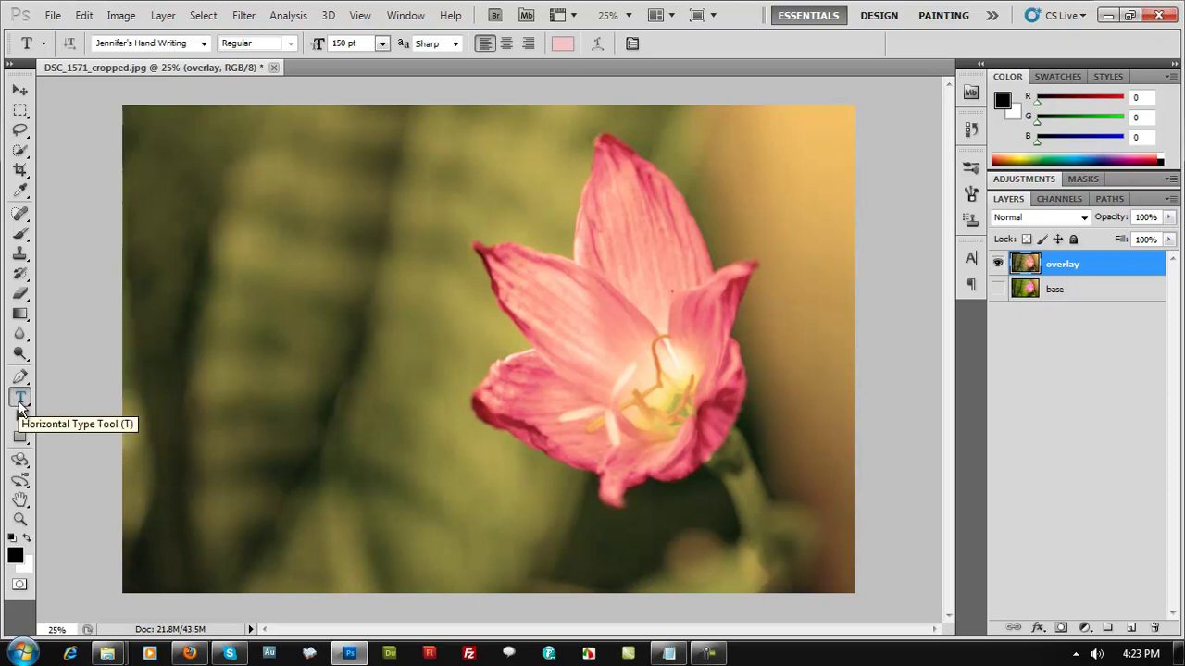
{"action": "left_click", "coordinate": [205, 533]}
{"action": "type", "text": "noodlebs"}
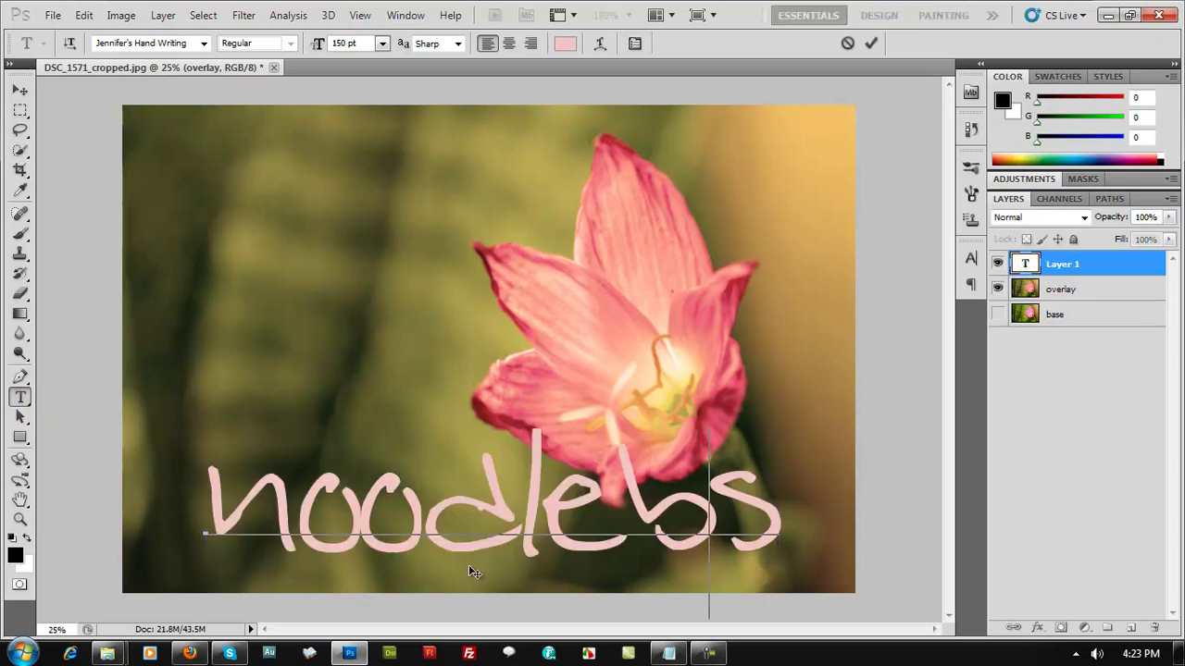
{"action": "key", "text": "BackSpace"}
{"action": "type", "text": "oss"}
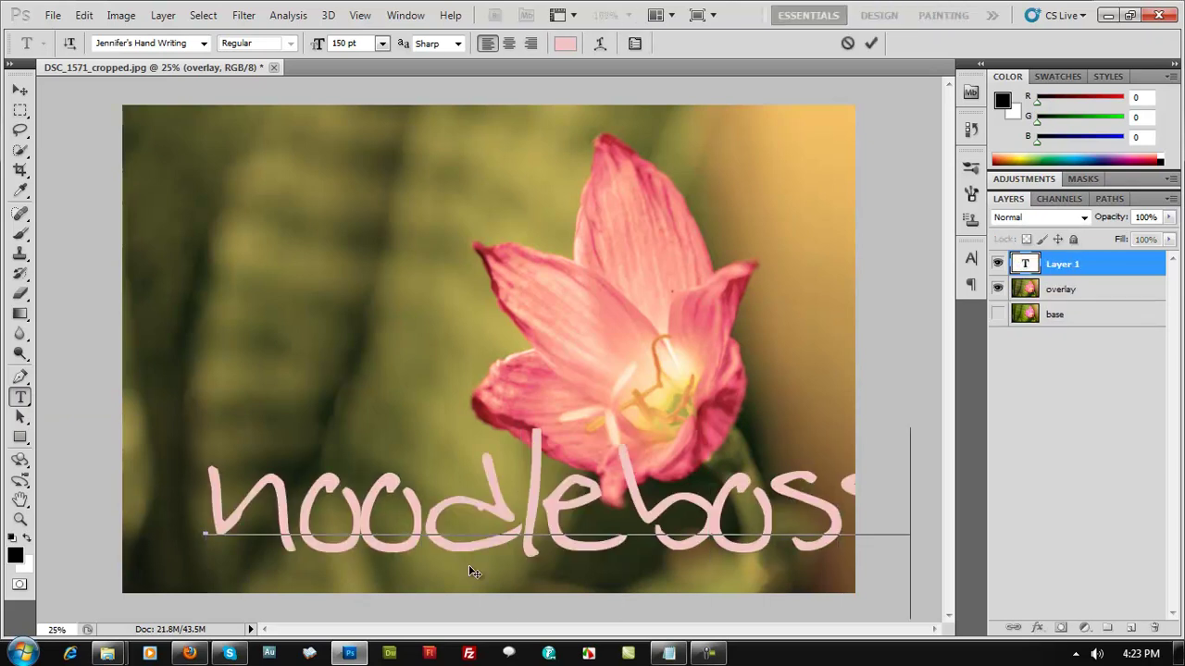
Try Impact, then set the text to Jennifer's Hand Writing at 36 pt
{"action": "key", "text": "ctrl+a"}
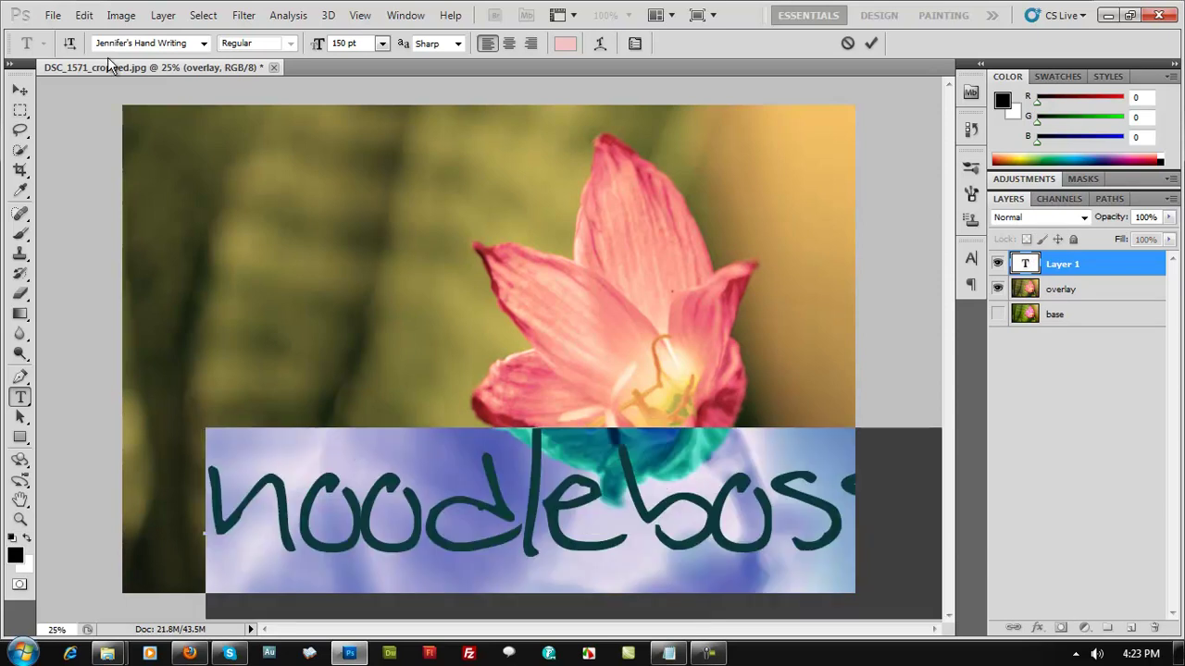
{"action": "left_click", "coordinate": [169, 46]}
{"action": "type", "text": "Impact"}
{"action": "key", "text": "Return"}
{"action": "left_click", "coordinate": [168, 45]}
{"action": "type", "text": "Jennifer"}
{"action": "key", "text": "Return"}
{"action": "left_click", "coordinate": [381, 43]}
{"action": "left_click", "coordinate": [367, 280]}
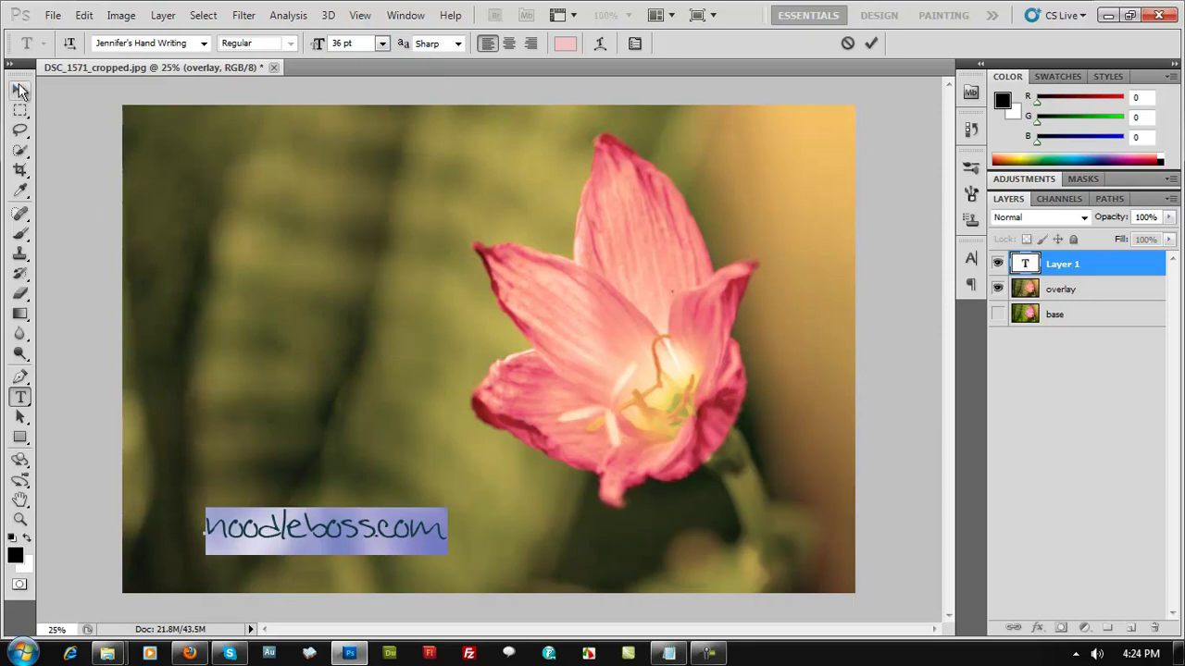
Move the noodleboss.com text right beneath the flower and lower its opacity to 51%
{"action": "left_click", "coordinate": [20, 90]}
{"action": "left_click_drag", "start_coordinate": [376, 530], "coordinate": [524, 499]}
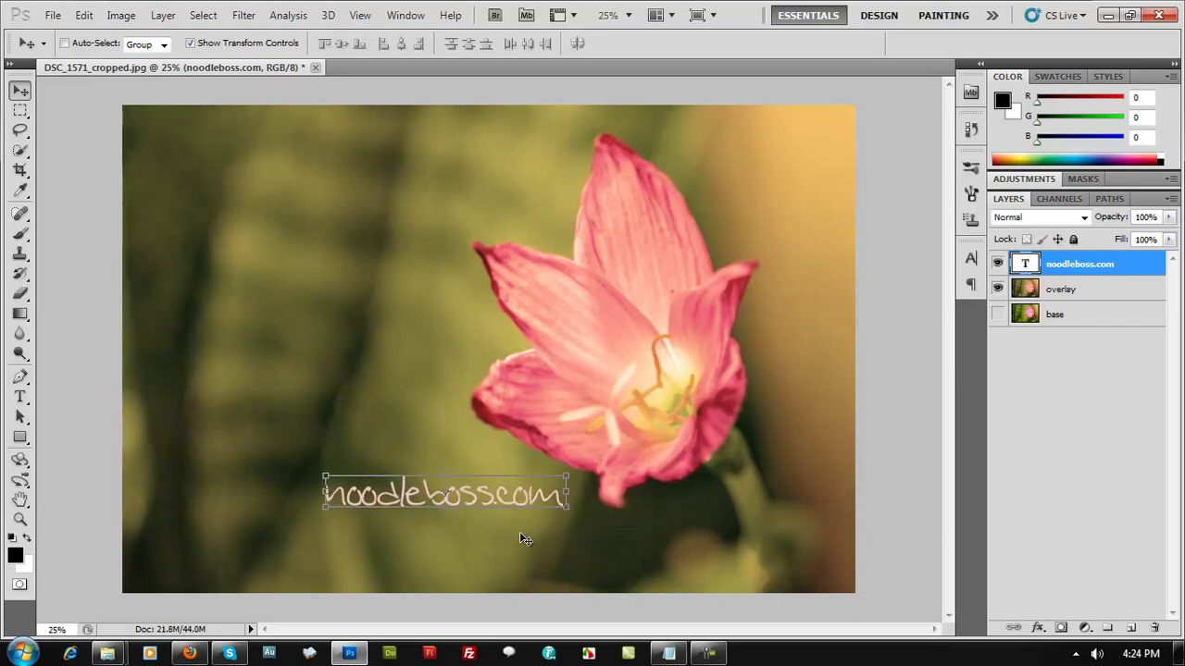
{"action": "left_click", "coordinate": [1168, 216]}
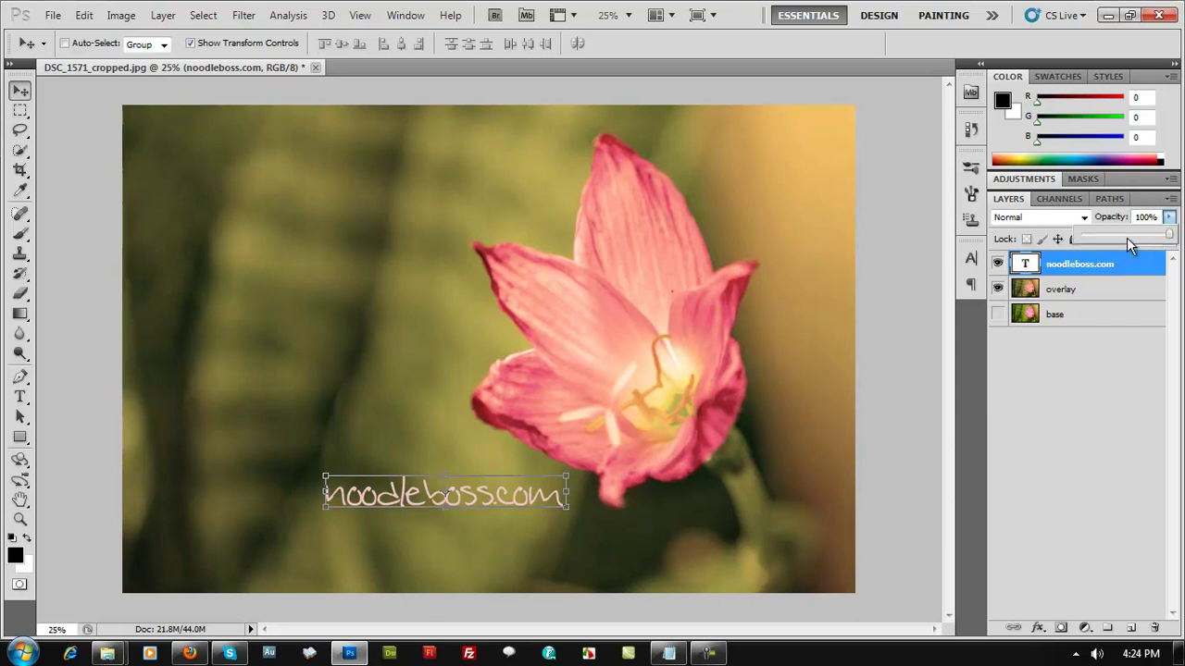
{"action": "left_click_drag", "start_coordinate": [1148, 239], "coordinate": [1129, 243]}
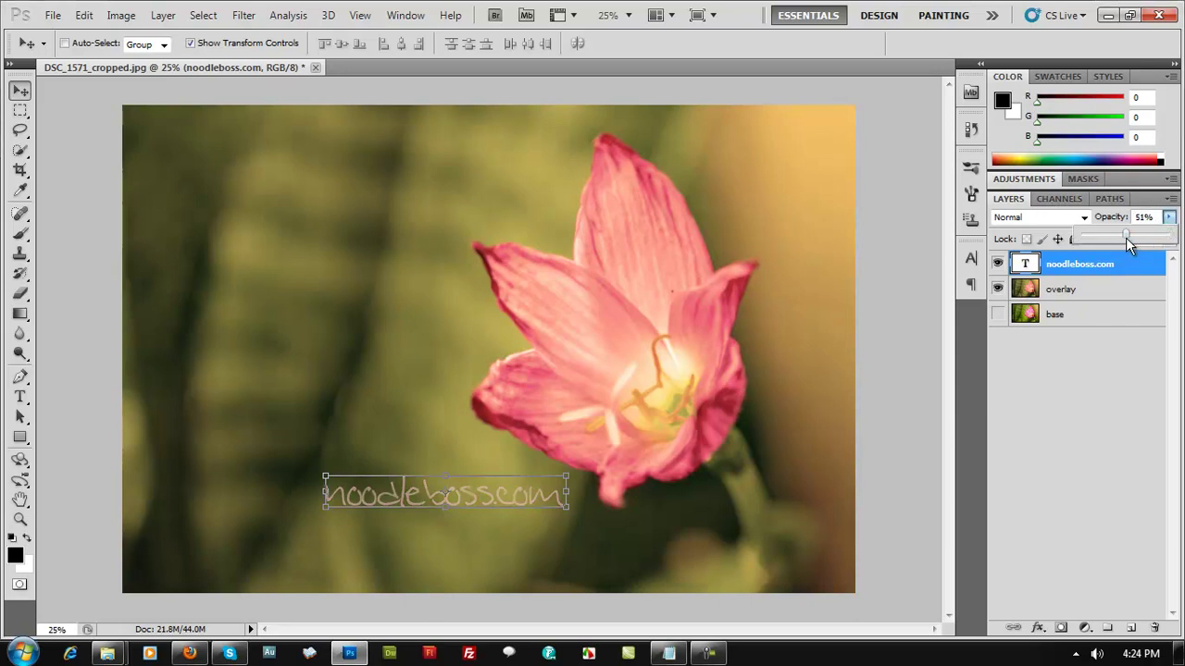
{"action": "left_click", "coordinate": [1110, 326]}
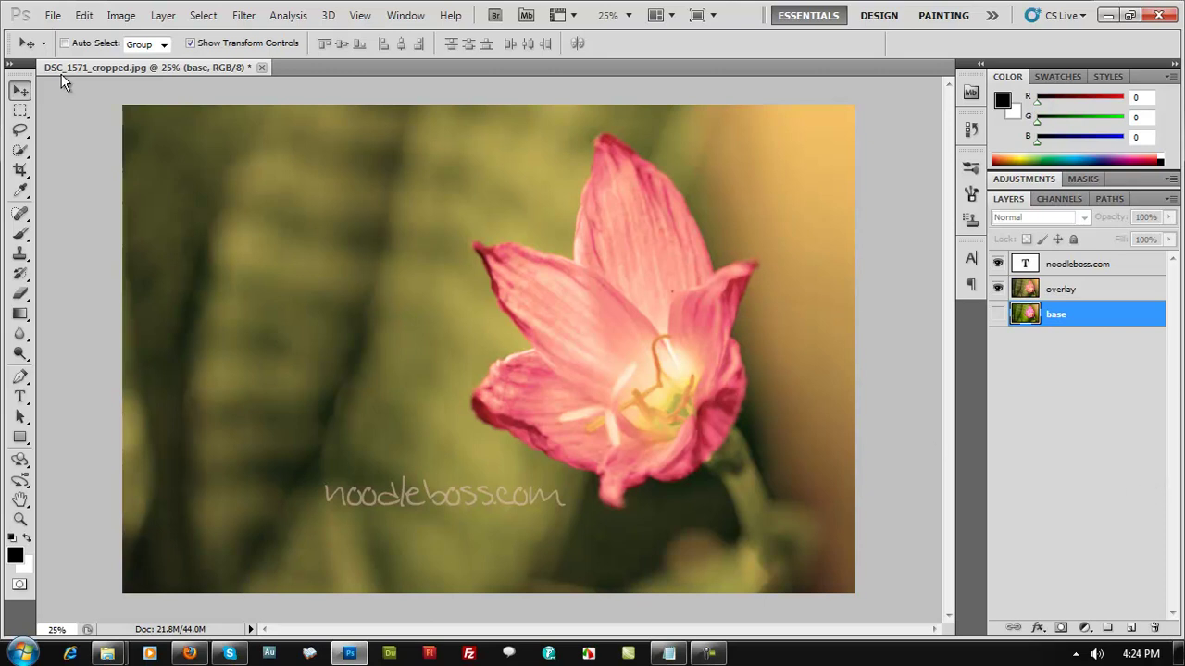
Save a JPEG copy named sepia-image in the images folder at Maximum quality 12
{"action": "left_click", "coordinate": [53, 15]}
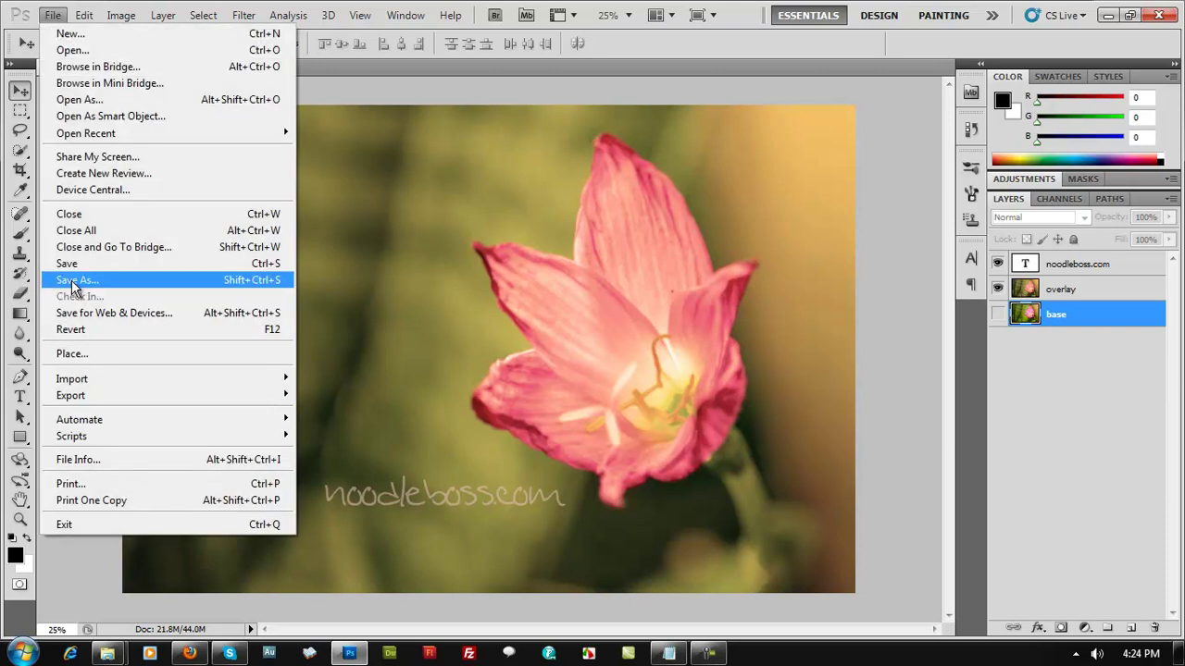
{"action": "left_click", "coordinate": [74, 280]}
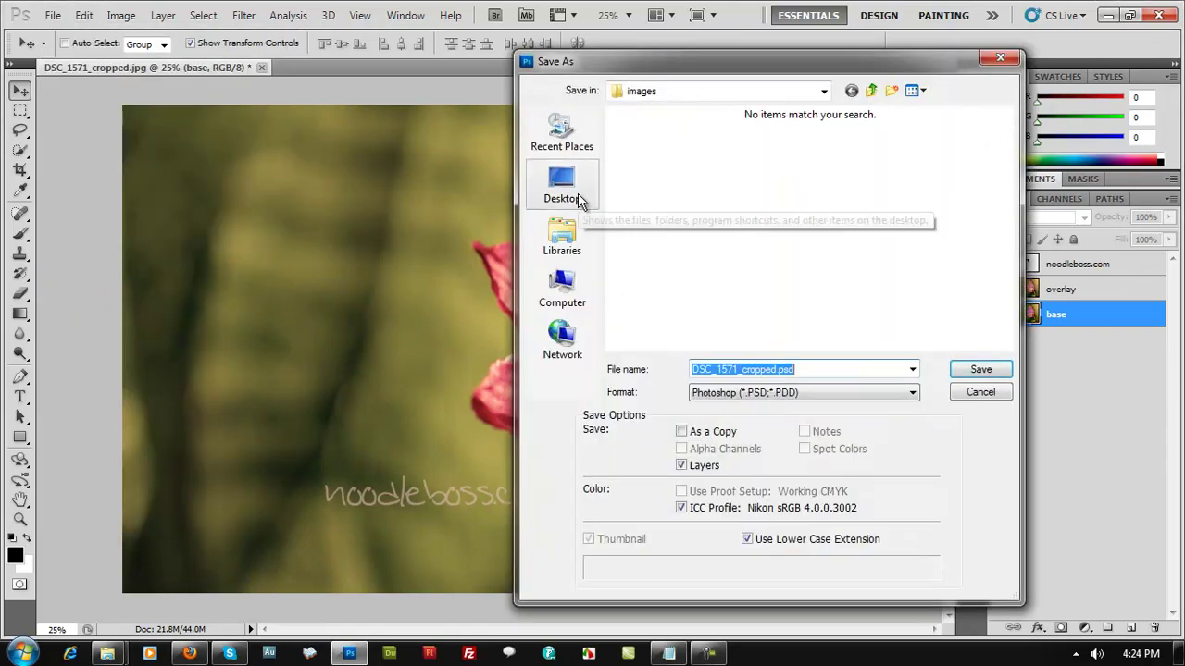
{"action": "left_click", "coordinate": [782, 393]}
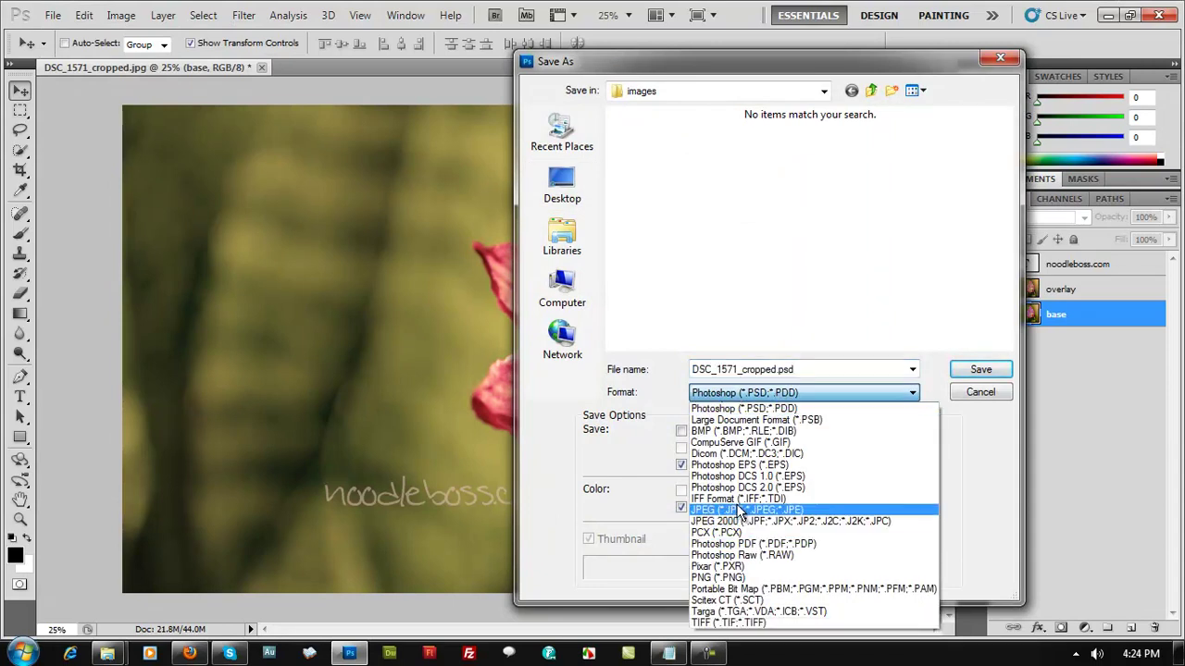
{"action": "left_click", "coordinate": [741, 512]}
{"action": "left_click", "coordinate": [746, 369]}
{"action": "left_click_drag", "start_coordinate": [776, 370], "coordinate": [625, 376]}
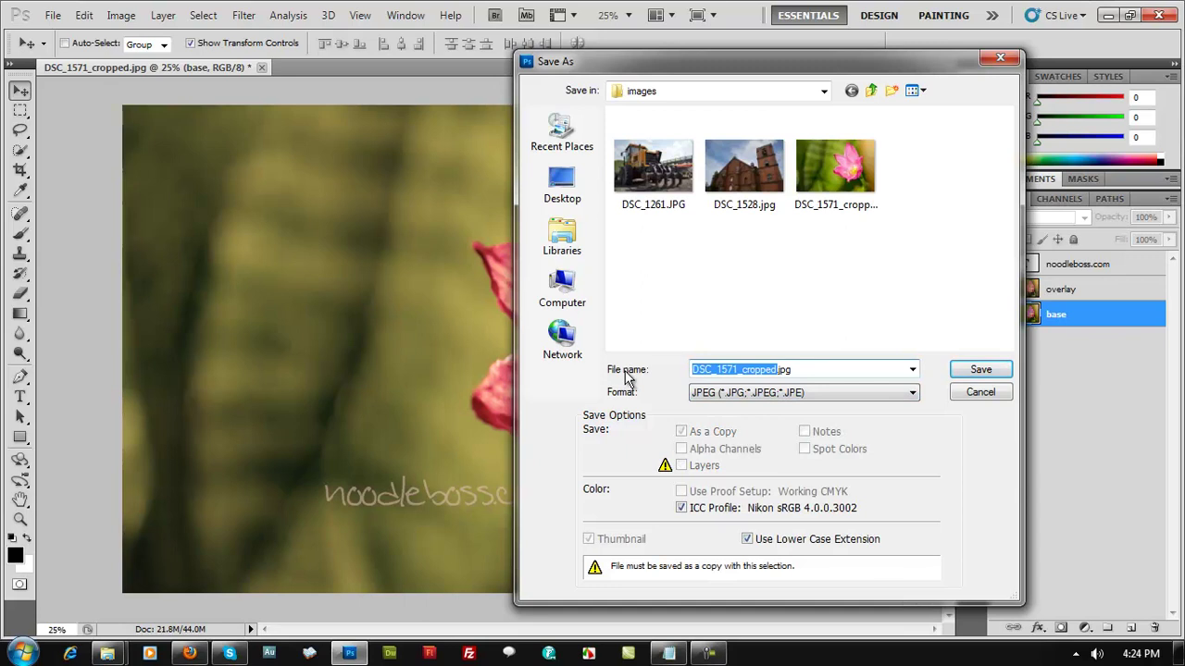
{"action": "type", "text": "sepia"}
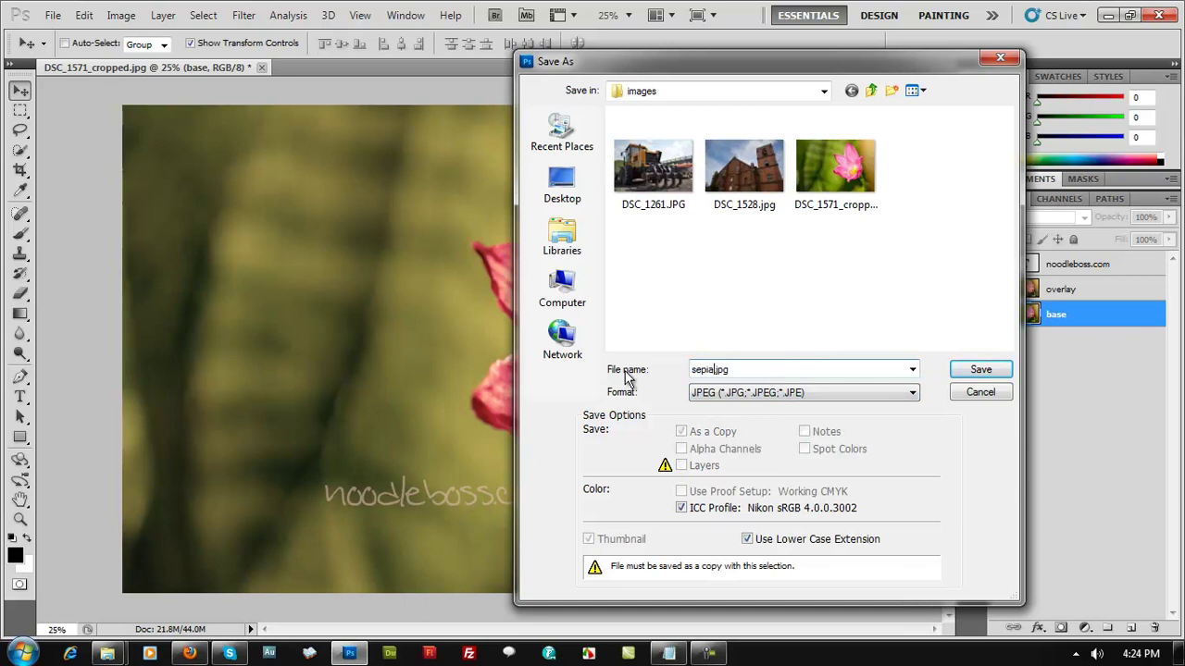
{"action": "type", "text": "-image"}
{"action": "key", "text": "Return"}
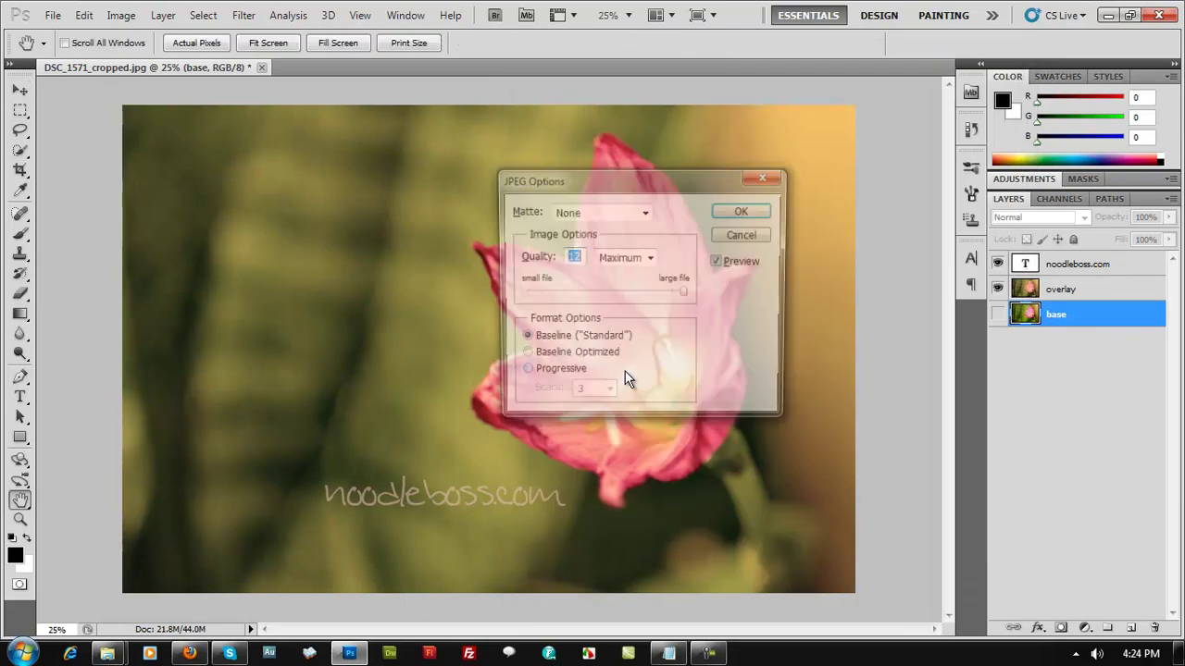
{"action": "mouse_move", "coordinate": [684, 292]}
{"action": "left_mouse_down"}
{"action": "mouse_move", "coordinate": [559, 302]}
{"action": "mouse_move", "coordinate": [598, 309]}
{"action": "mouse_move", "coordinate": [685, 294]}
{"action": "left_mouse_up"}
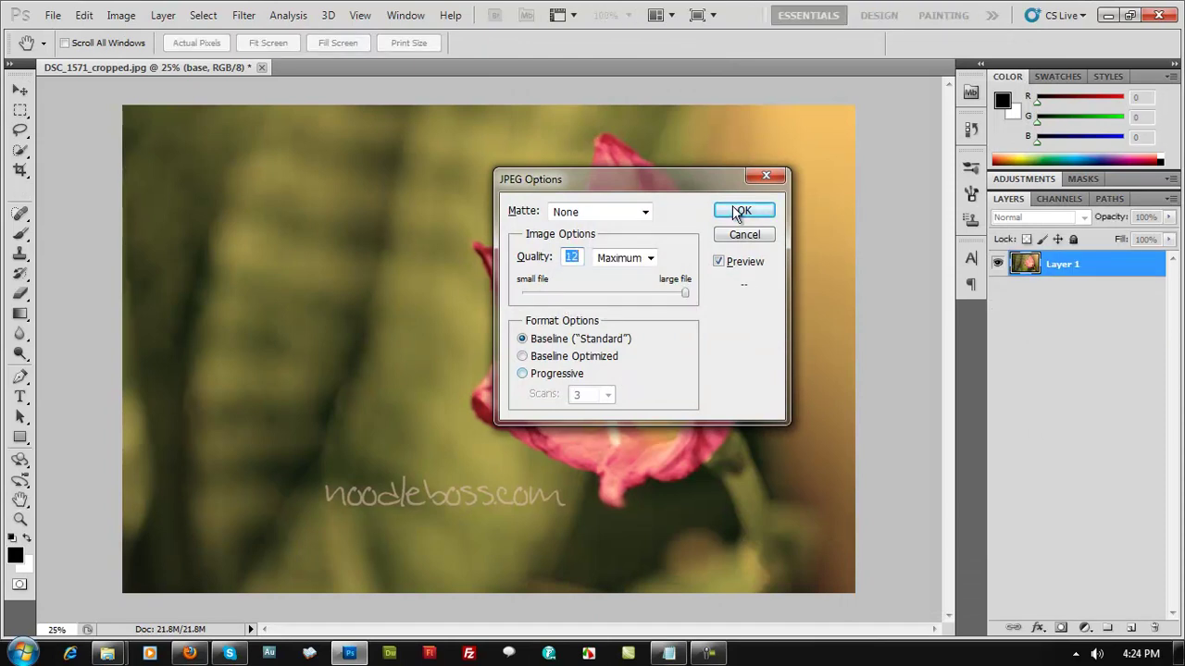
{"action": "left_click", "coordinate": [732, 206]}
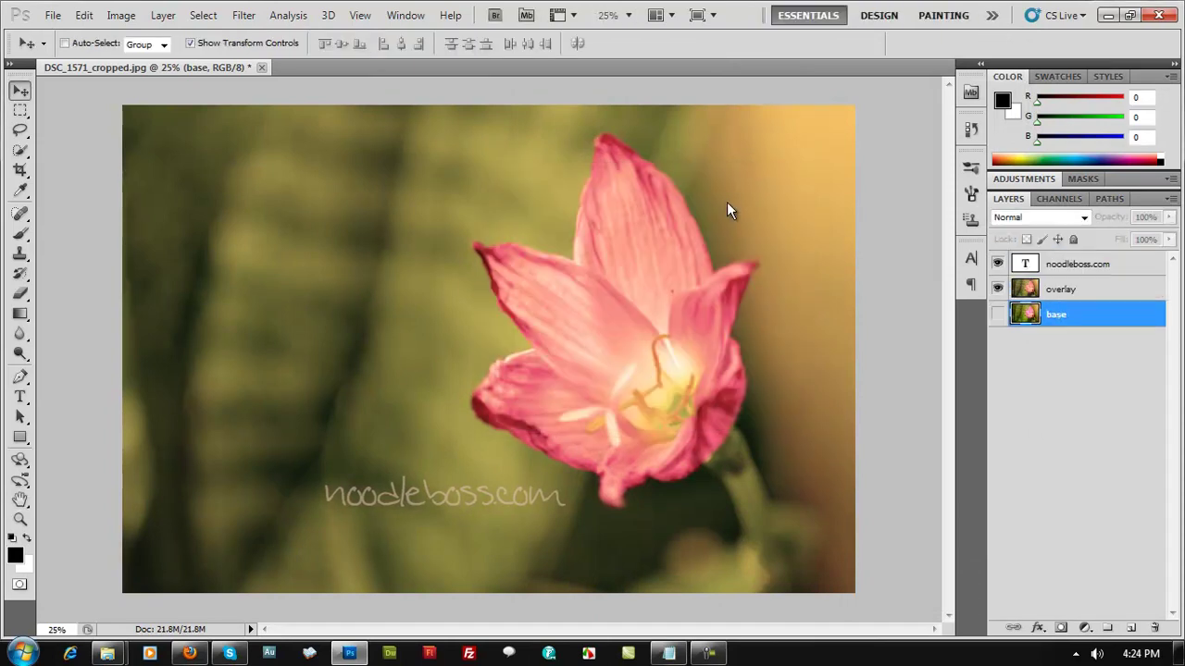
Minimize Photoshop, maximize the images folder, and preview sepia-image.jpg in Photo Viewer
{"action": "left_click", "coordinate": [1108, 15]}
{"action": "left_click_drag", "start_coordinate": [690, 107], "coordinate": [548, 104]}
{"action": "left_click", "coordinate": [705, 103]}
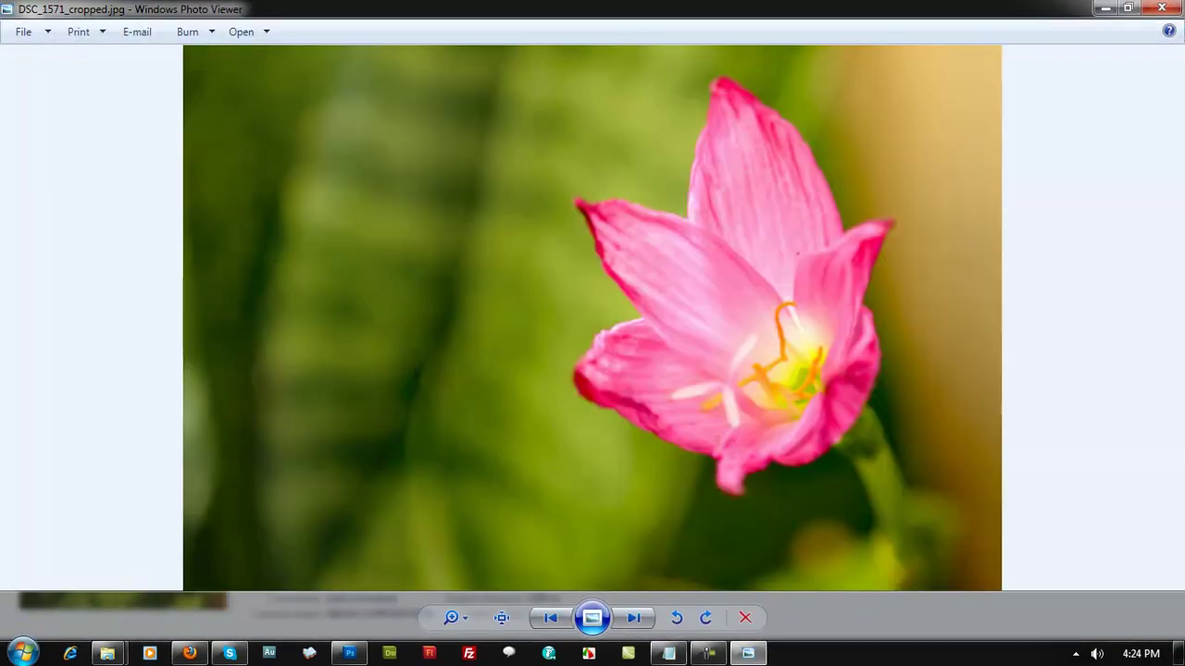
{"action": "left_click", "coordinate": [637, 618]}
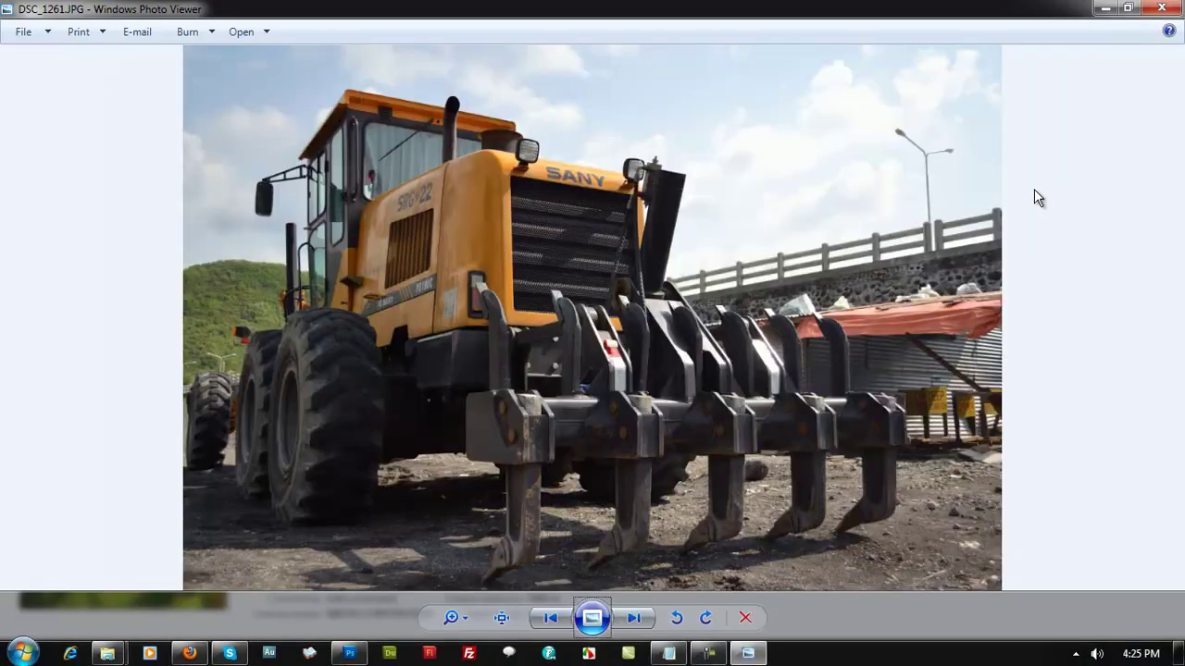
{"action": "key", "text": "alt+F4"}
{"action": "key", "text": "alt+F4"}
Bring back Firefox, skim the legaspi seabridge post on noodleboss.com, then minimize it
{"action": "left_click", "coordinate": [189, 654]}
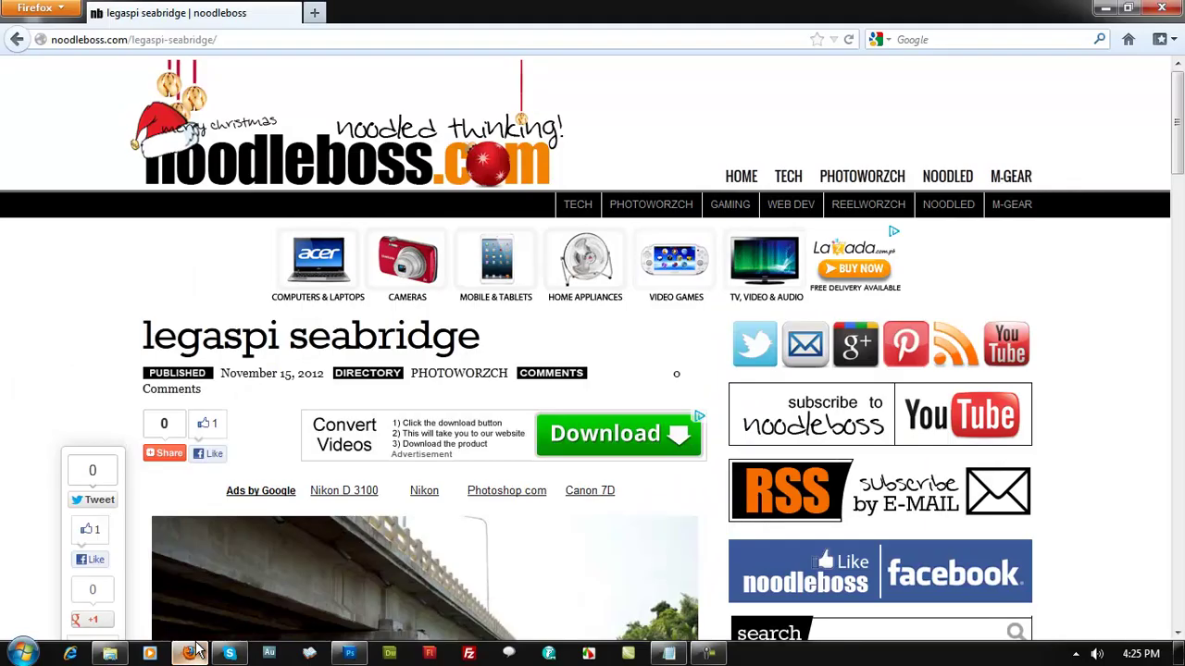
{"action": "scroll", "coordinate": [237, 192], "scroll_direction": "down", "scroll_amount": 15}
{"action": "scroll", "coordinate": [132, 291], "scroll_direction": "up", "scroll_amount": 3}
{"action": "scroll", "coordinate": [131, 292], "scroll_direction": "up", "scroll_amount": 15}
{"action": "left_click", "coordinate": [1105, 7]}
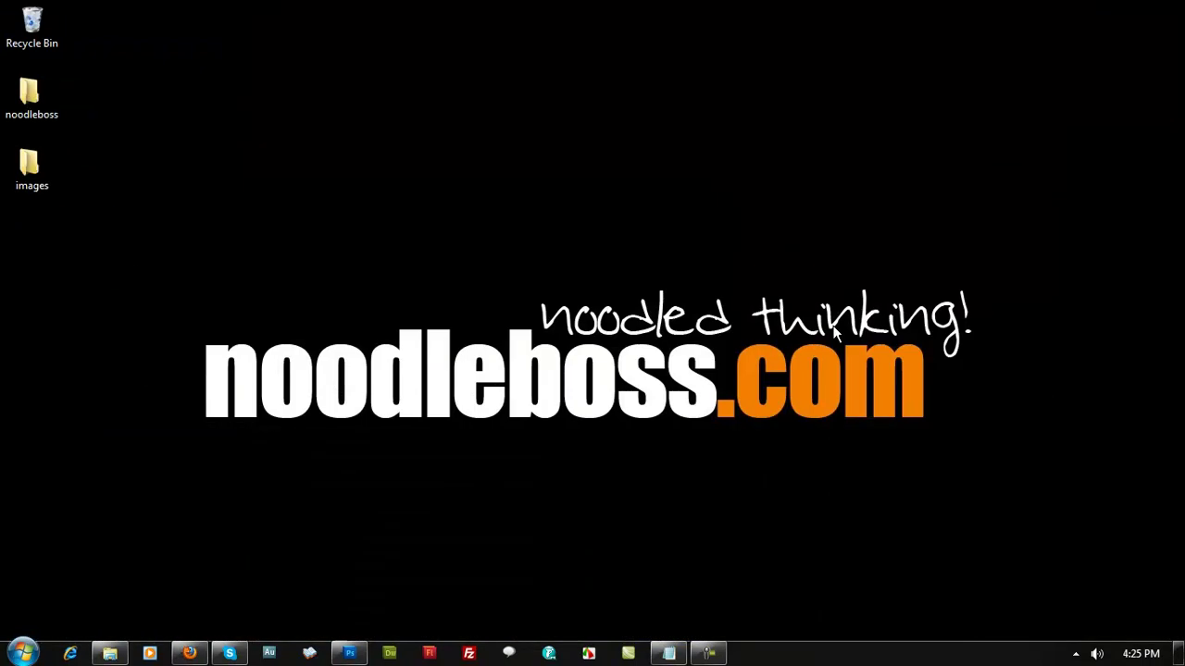